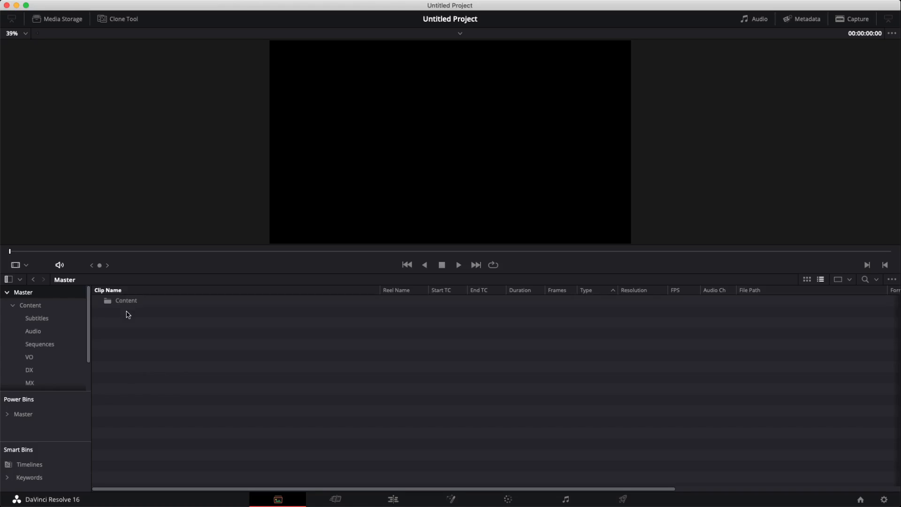
# - Open the Sequences bin inside Content and add a sub-bin named BTS
pyautogui.doubleClick(125, 302)
pyautogui.moveTo(122, 402); pyautogui.dragTo(126, 312)
pyautogui.doubleClick(109, 311)
pyautogui.click(19, 331)
pyautogui.click(39, 344)
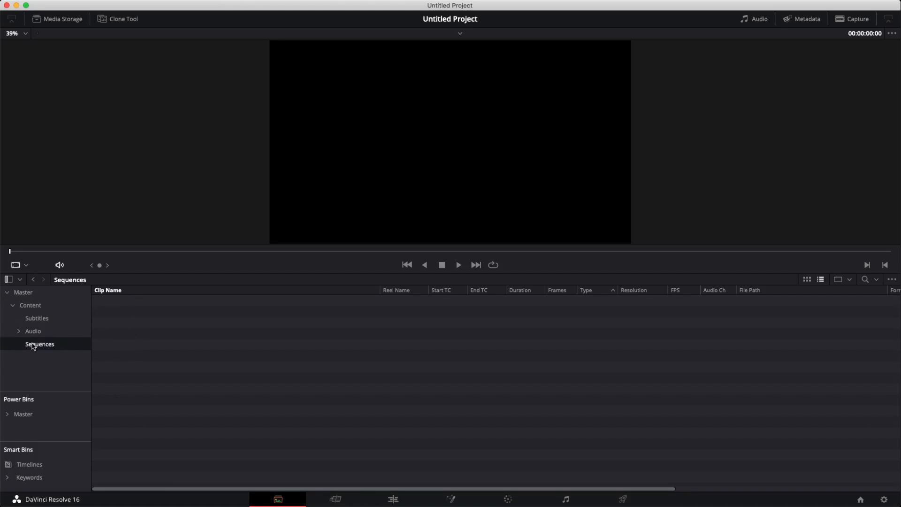
pyautogui.rightClick(123, 322)
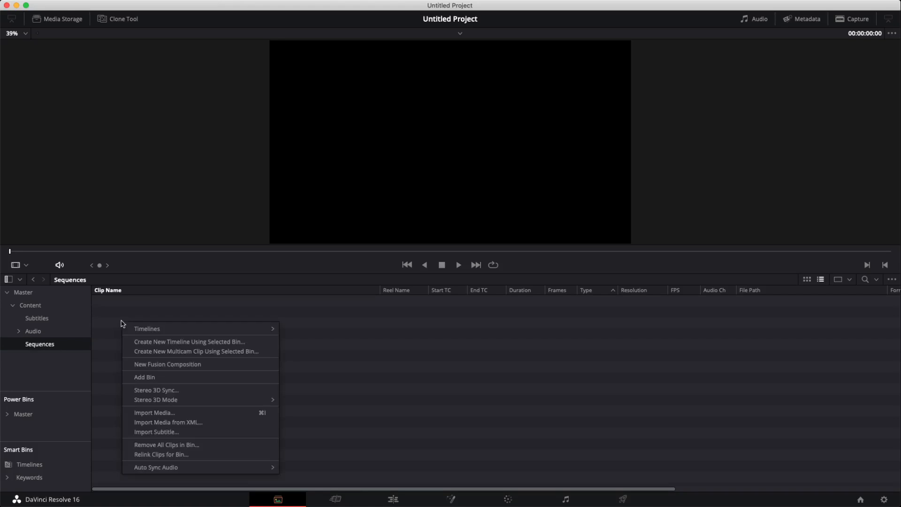
pyautogui.click(163, 377)
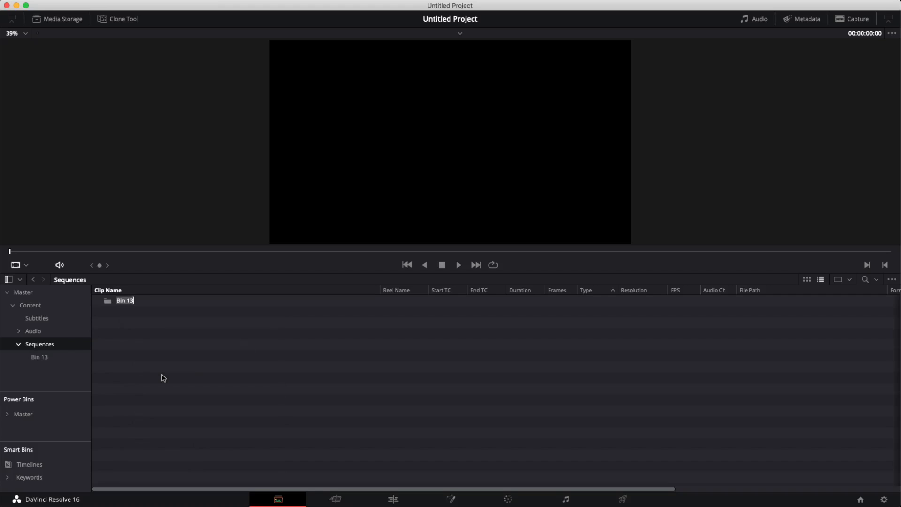
pyautogui.write('BTS')
# - Add two more bins named B-Roll and Topics inside the Sequences bin
pyautogui.rightClick(162, 373)
pyautogui.click(196, 273)
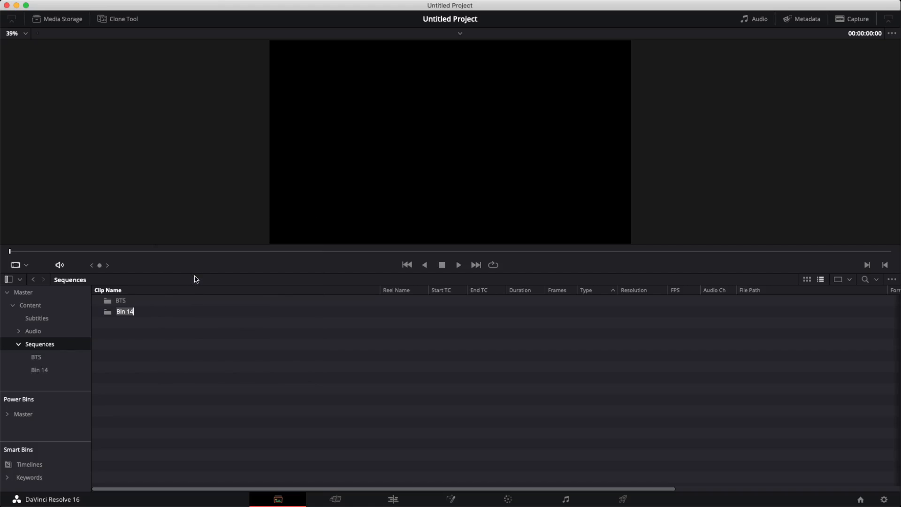
pyautogui.write('B-Roll')
pyautogui.rightClick(217, 327)
pyautogui.click(253, 382)
pyautogui.write('Topics')
# - Add bins named Characters and Interviews inside the Sequences bin
pyautogui.rightClick(262, 390)
pyautogui.click(299, 292)
pyautogui.write('Characters')
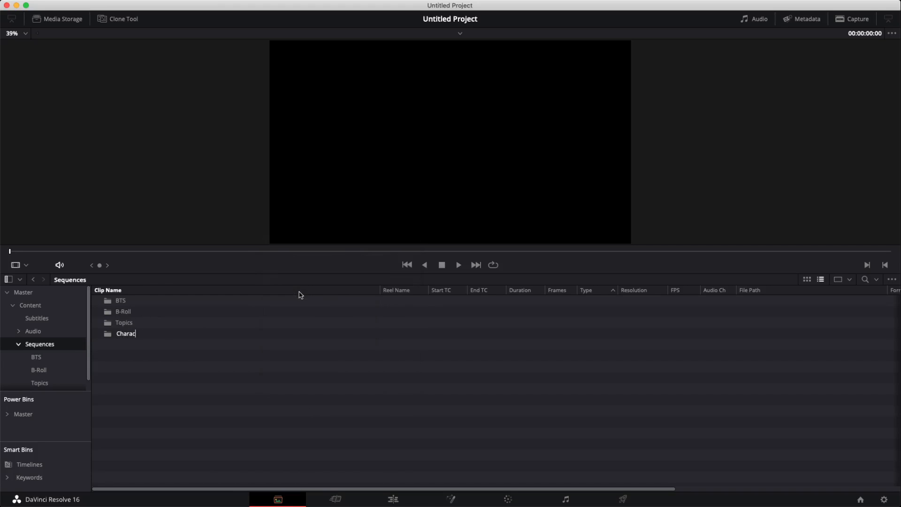
pyautogui.rightClick(144, 380)
pyautogui.click(199, 269)
pyautogui.write('Interviews')
# - Add bins named Screen Casts and Scenes inside the Sequences bin
pyautogui.rightClick(184, 365)
pyautogui.click(230, 270)
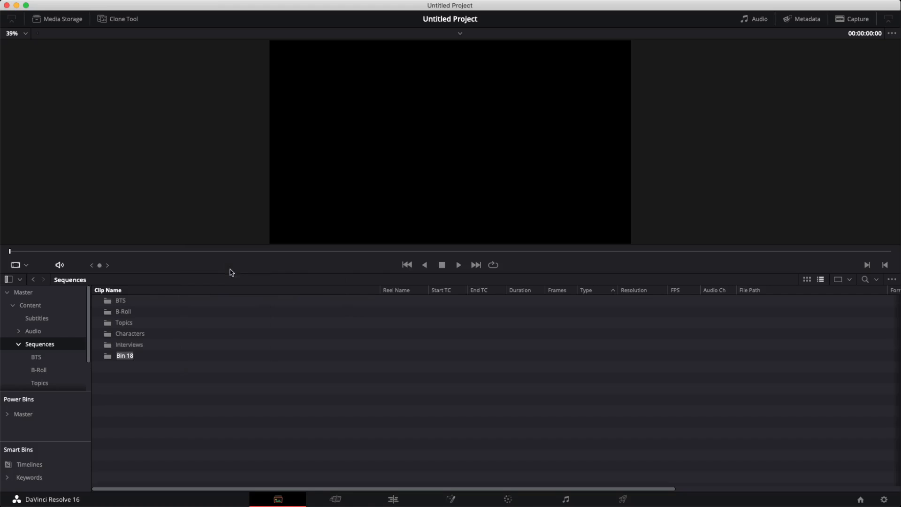
pyautogui.write('Screen Casts')
pyautogui.press('Return')
pyautogui.press('super+shift+n')
pyautogui.write('Scenes')
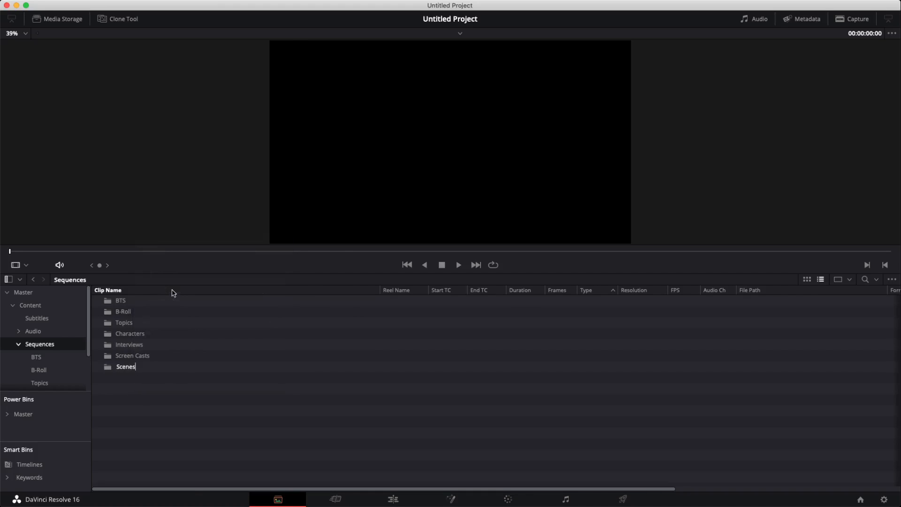
pyautogui.press('Return')
# - Add a bin named Verite inside Sequences and sort the bins by clip name
pyautogui.press('super+shift+n')
pyautogui.write('Verite')
pyautogui.click(235, 290)
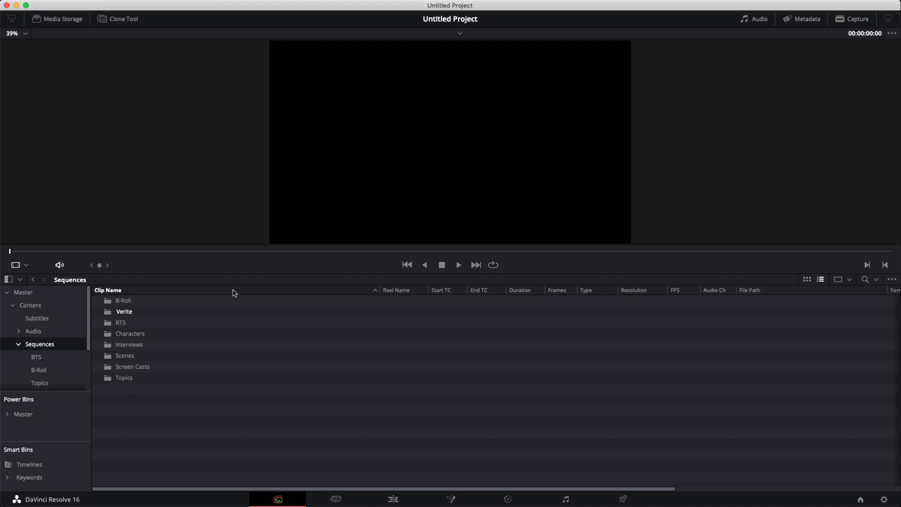
# - Collapse the Sequences bin and add a bin named Stills inside the Content bin
pyautogui.click(17, 344)
pyautogui.click(24, 305)
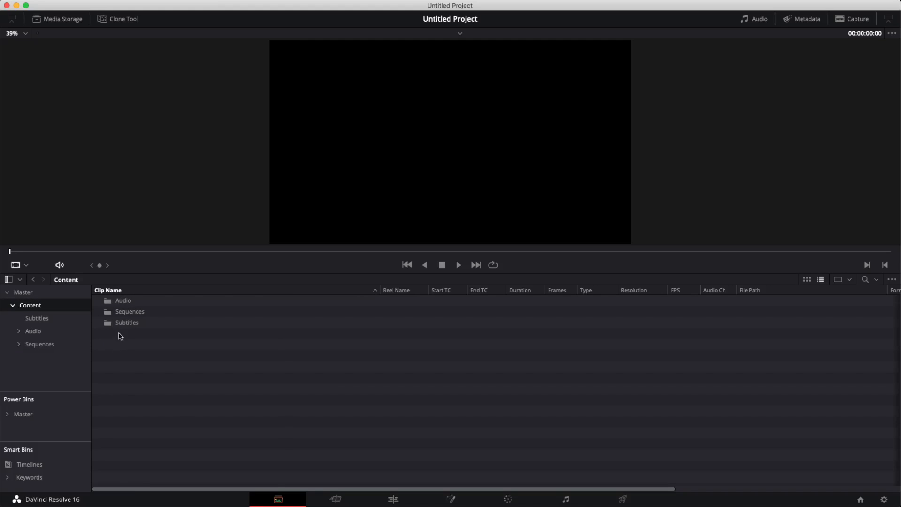
pyautogui.press('super+shift+n')
pyautogui.write('Stills')
pyautogui.press('Return')
# - Collapse the Content bin and resize the bin list sections to give the Smart Bins more room
pyautogui.click(13, 306)
pyautogui.moveTo(36, 391); pyautogui.dragTo(35, 334)
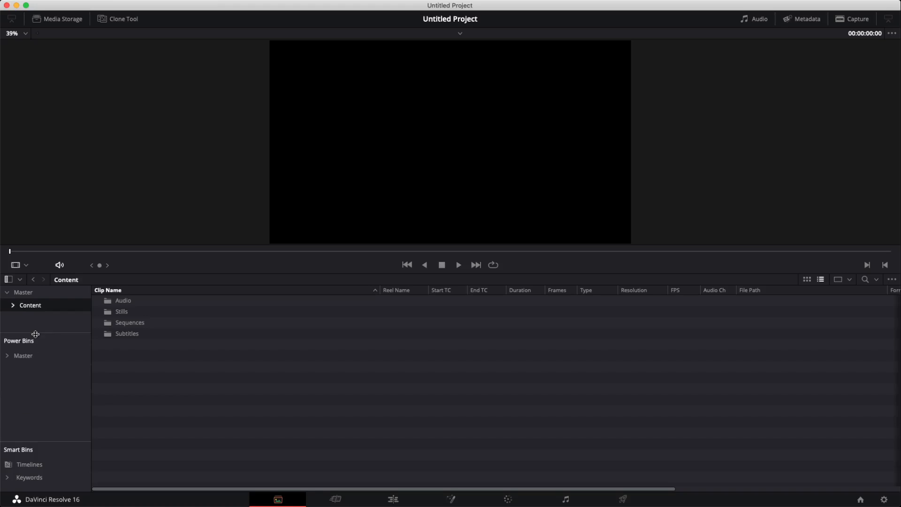
pyautogui.moveTo(49, 442); pyautogui.dragTo(45, 375)
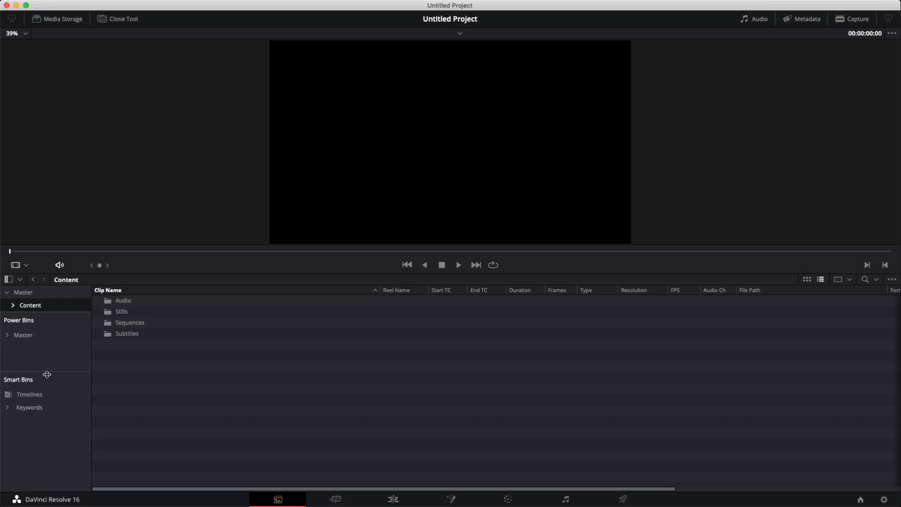
pyautogui.moveTo(47, 374); pyautogui.dragTo(48, 376)
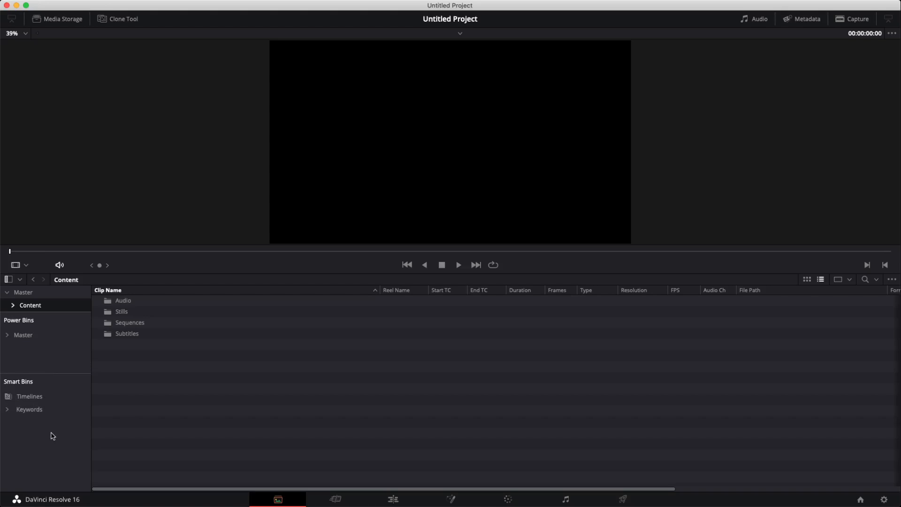
# - Start a new smart bin and name it Unused-Media
pyautogui.rightClick(19, 429)
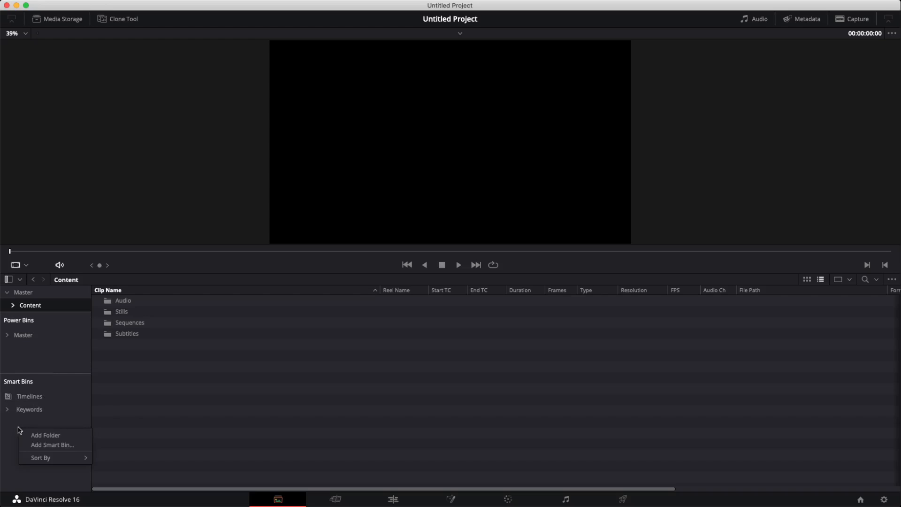
pyautogui.click(33, 446)
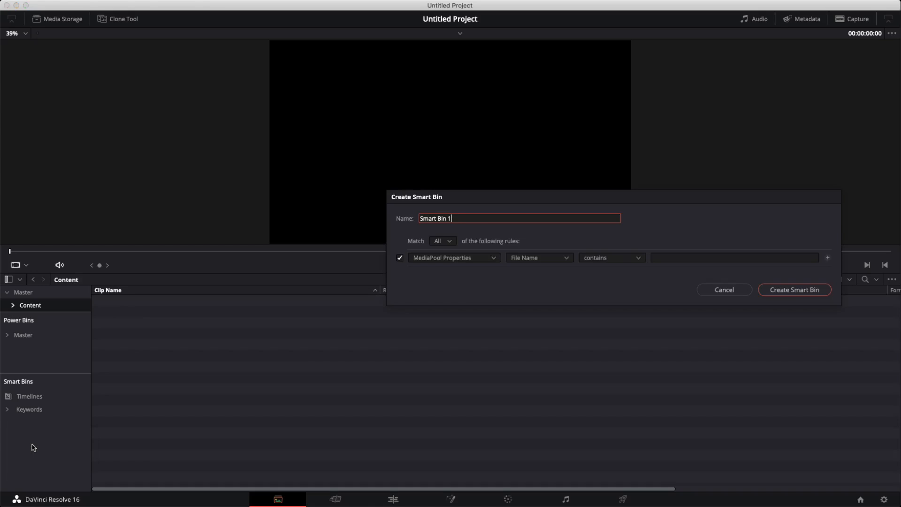
pyautogui.tripleClick(570, 219)
pyautogui.write('Unused Medi')
pyautogui.press('BackSpace')
pyautogui.write('-Media')
# - Set the Unused-Media rule to MediaPool Properties, Usage is 0, and create the smart bin
pyautogui.click(520, 259)
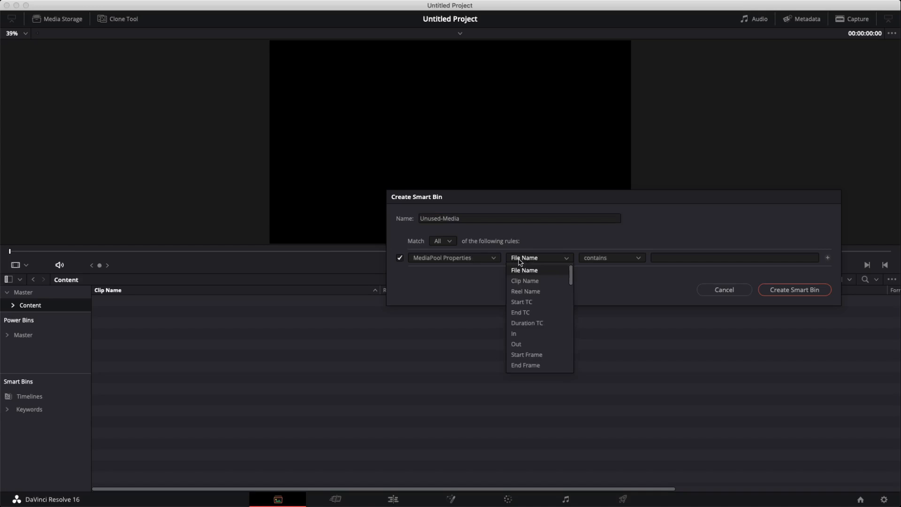
pyautogui.scroll(-15, 535, 316)
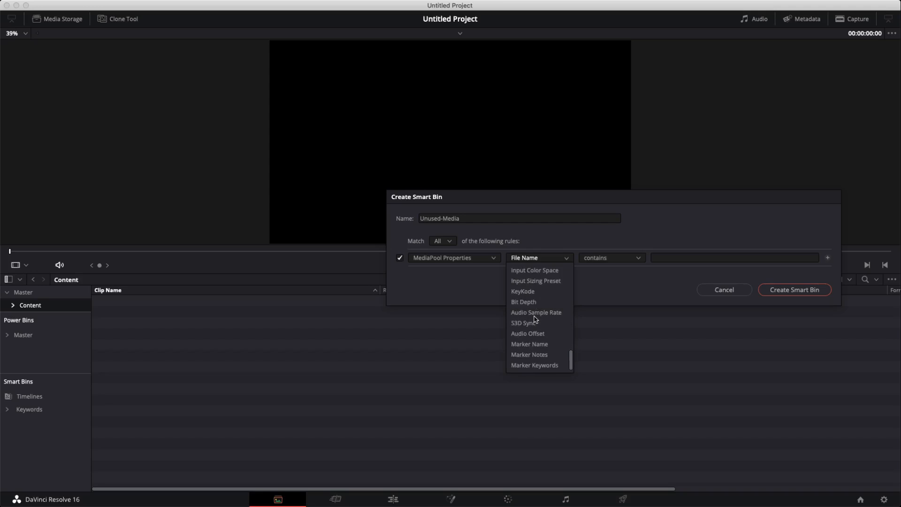
pyautogui.scroll(5, 532, 301)
pyautogui.click(522, 277)
pyautogui.click(662, 257)
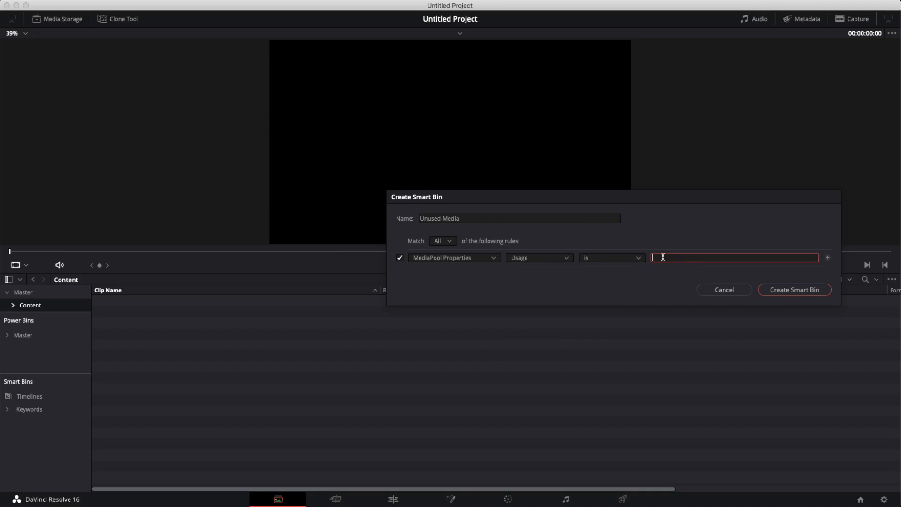
pyautogui.write('0')
pyautogui.click(789, 292)
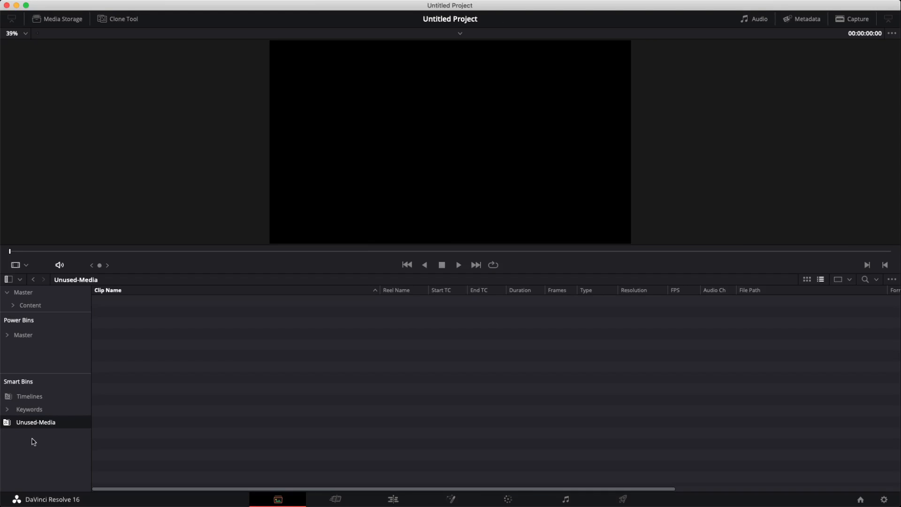
# - Start another smart bin named Audio that matches any of its rules
pyautogui.rightClick(35, 441)
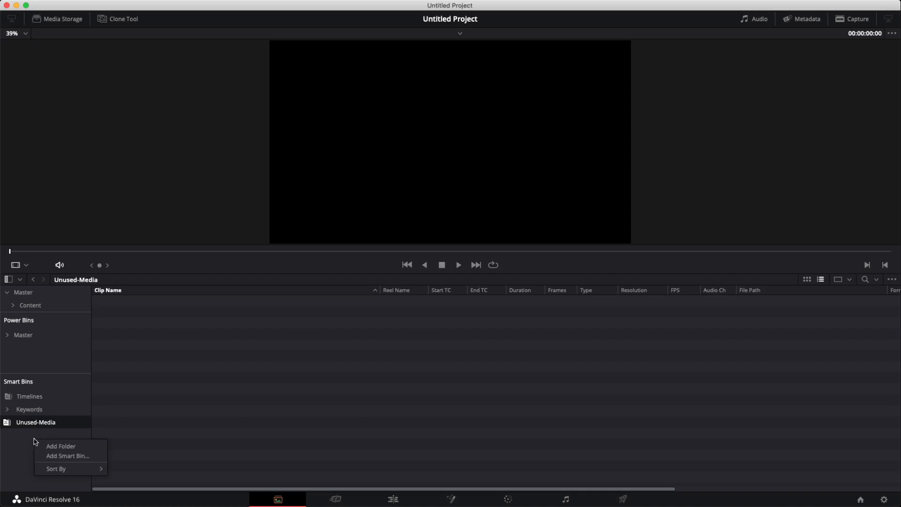
pyautogui.click(53, 456)
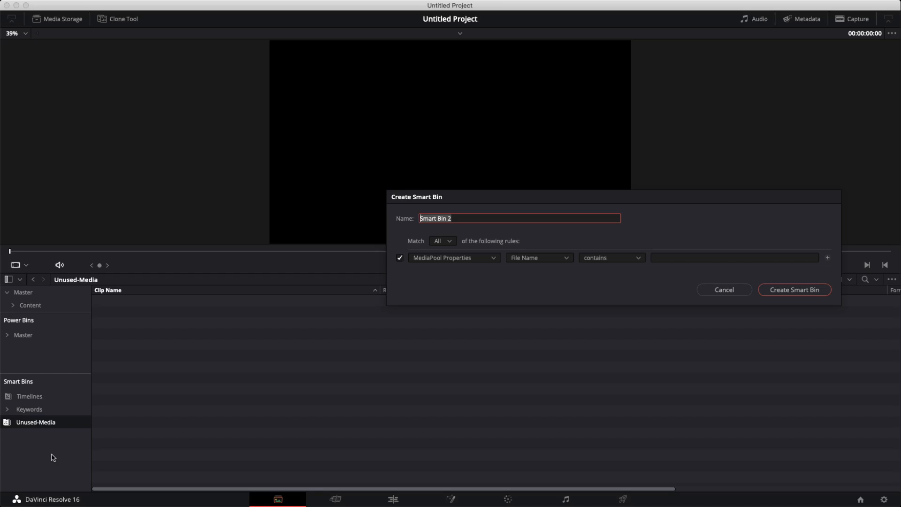
pyautogui.write('Audio')
pyautogui.click(452, 241)
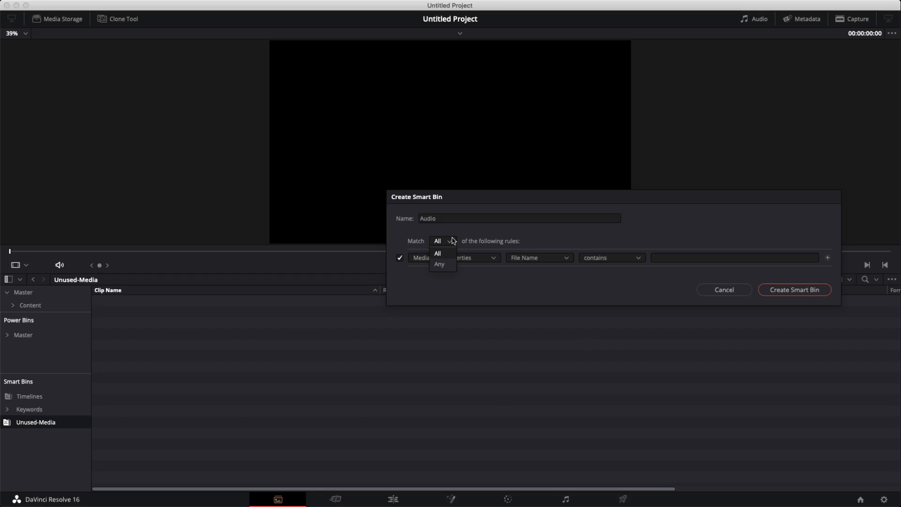
pyautogui.click(446, 265)
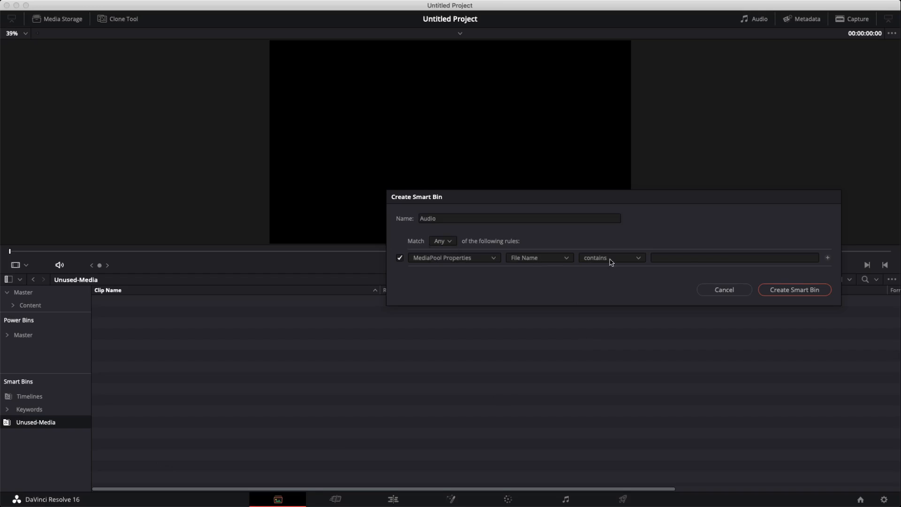
# - Define two Audio smart bin rules for file names containing .wav and .WAV
pyautogui.click(690, 258)
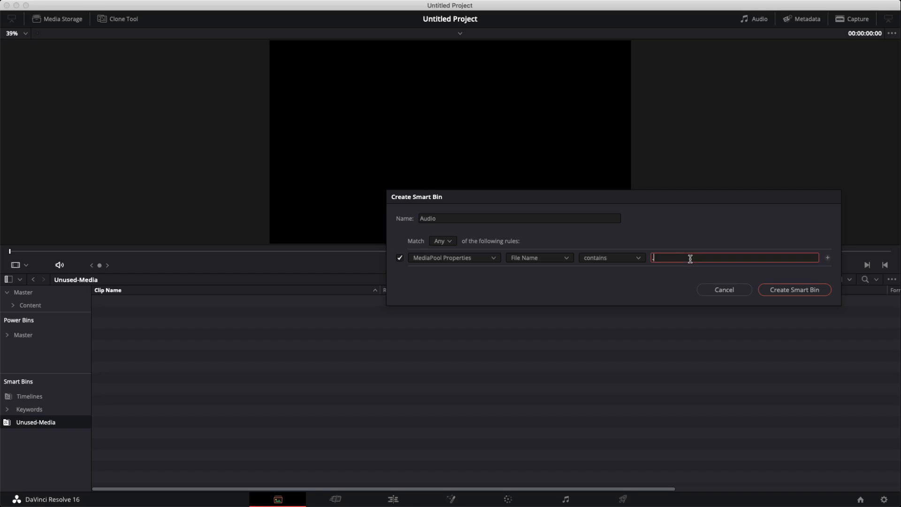
pyautogui.write('.wav')
pyautogui.click(827, 258)
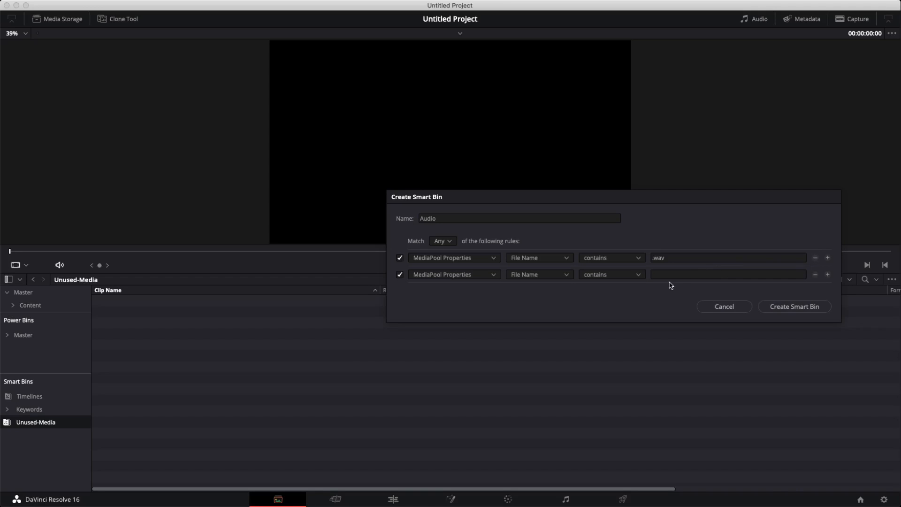
pyautogui.click(670, 275)
pyautogui.write('.WAV')
# - Add file name rules containing .mp3 and .MP3, and create the Audio smart bin
pyautogui.click(828, 274)
pyautogui.click(666, 291)
pyautogui.write('.mp3')
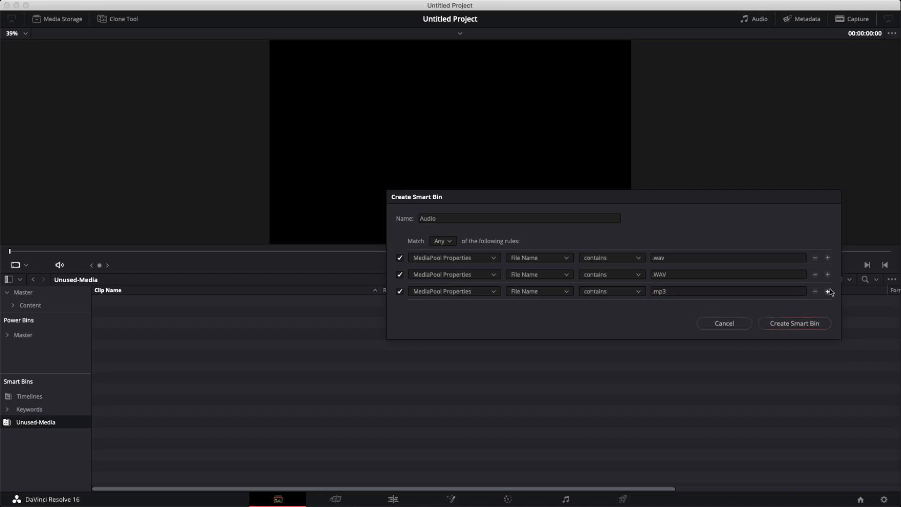
pyautogui.click(827, 291)
pyautogui.write('.MP3')
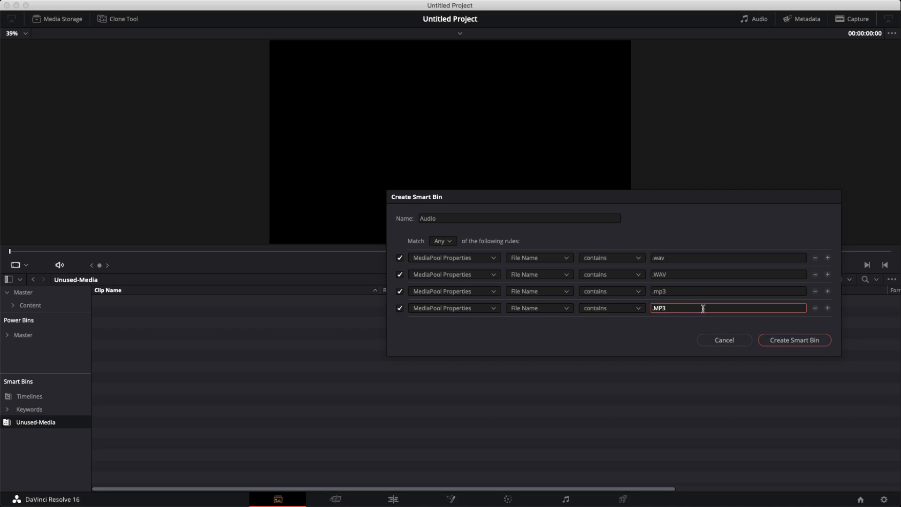
pyautogui.click(811, 341)
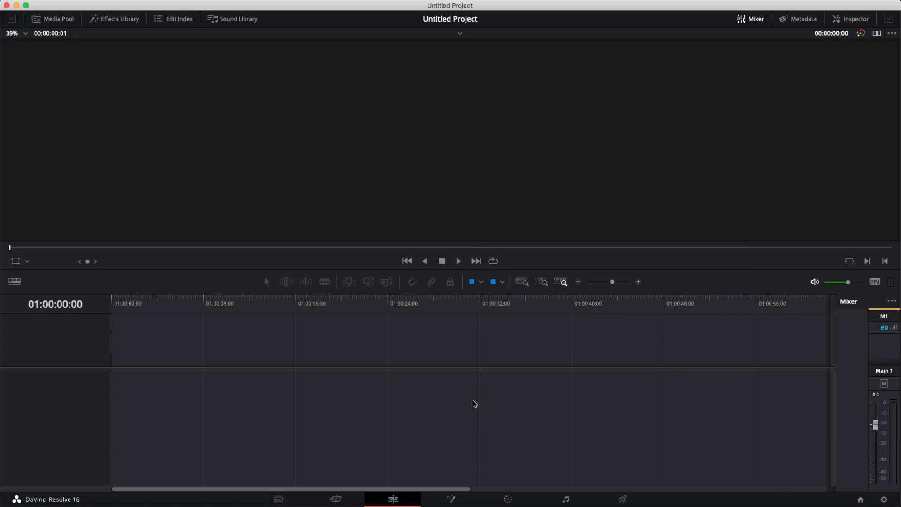
# - Start a new timeline and name it IG-Story
pyautogui.press('super+n')
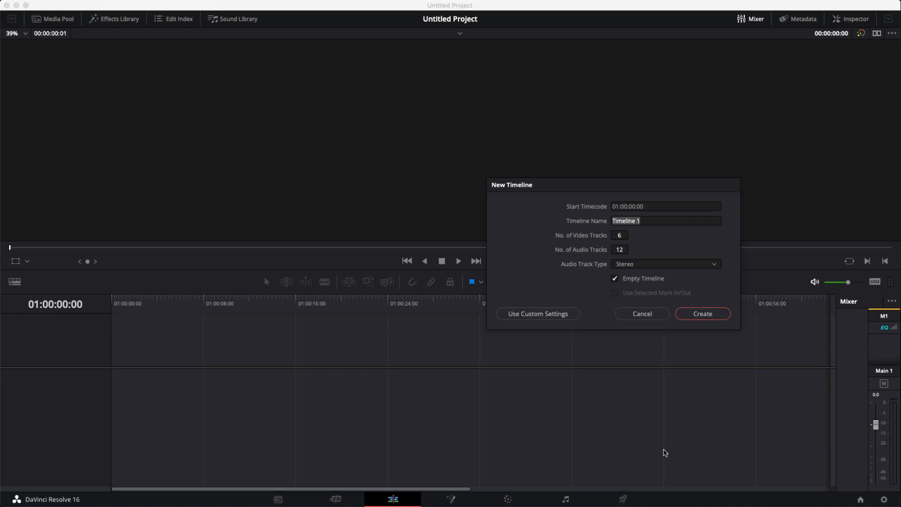
pyautogui.click(471, 407)
pyautogui.write('IG')
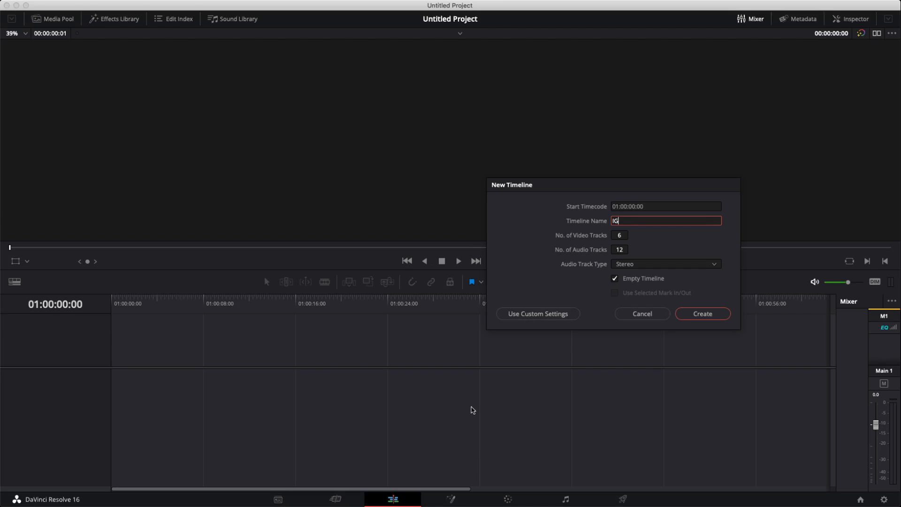
pyautogui.write('-Story')
# - Switch the IG-Story timeline to custom settings and set its timeline resolution to Custom
pyautogui.click(547, 317)
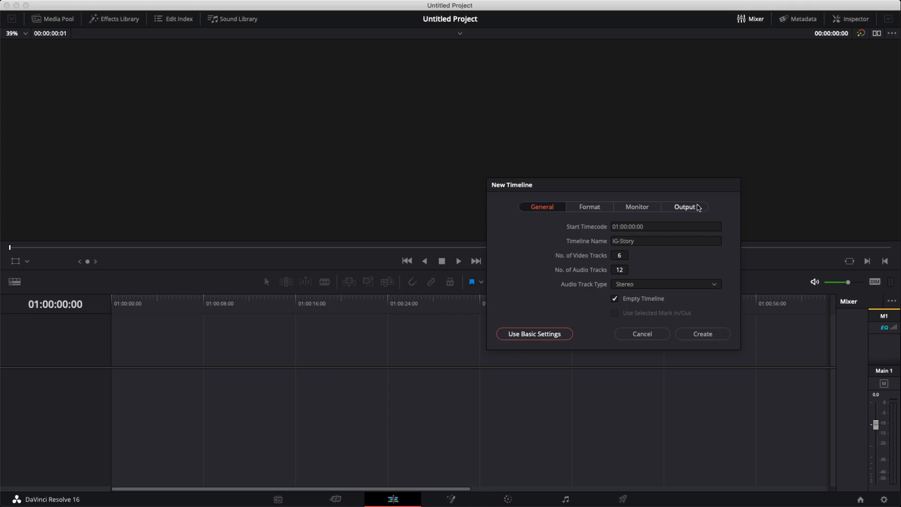
pyautogui.click(592, 207)
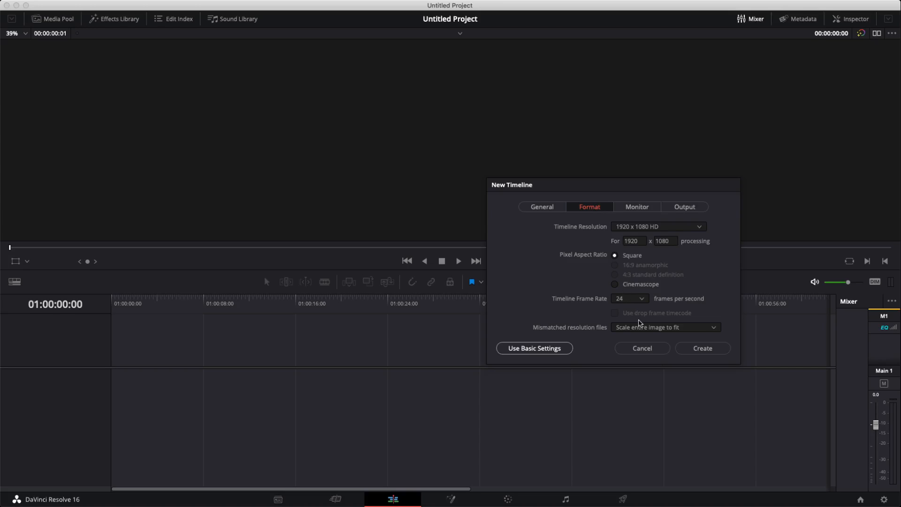
pyautogui.click(643, 301)
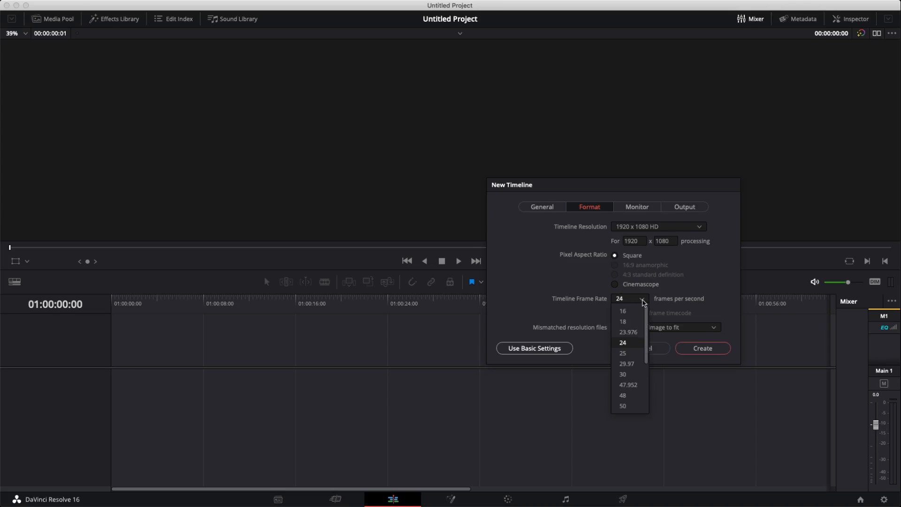
pyautogui.click(644, 302)
pyautogui.click(626, 227)
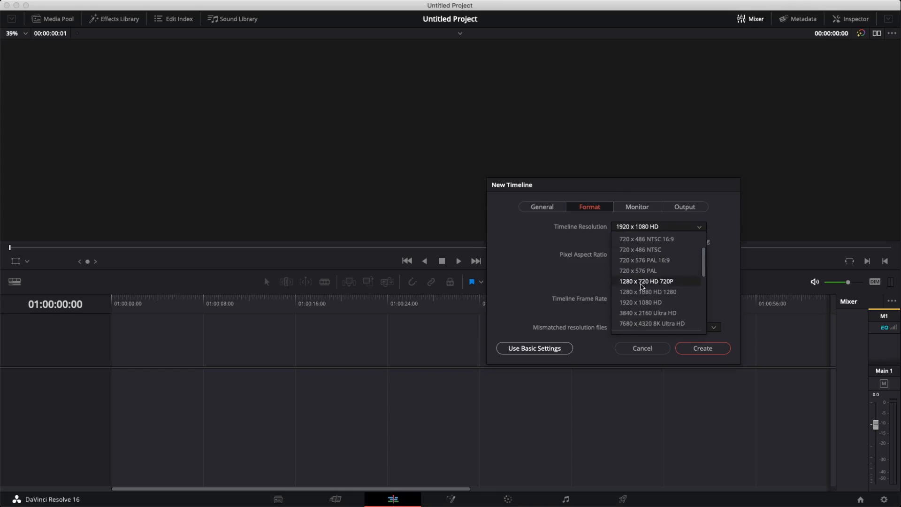
pyautogui.scroll(-2, 640, 300)
pyautogui.scroll(-3, 640, 300)
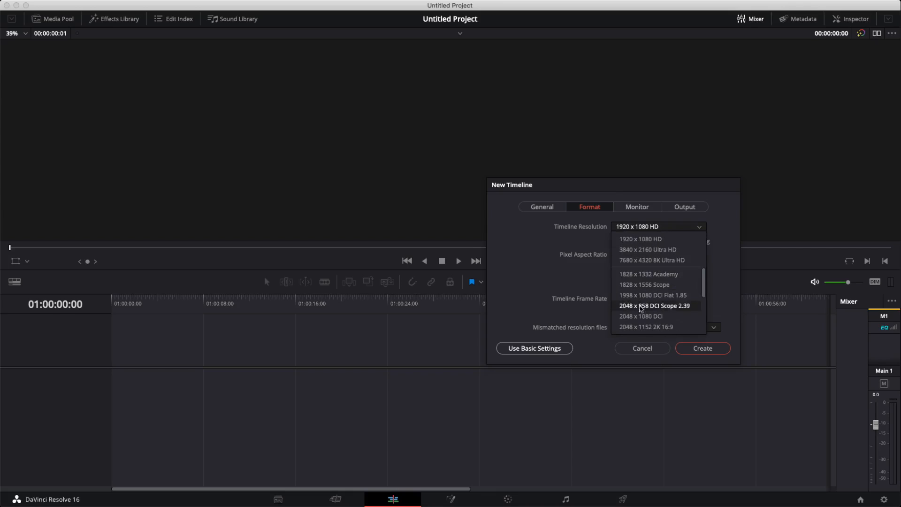
pyautogui.scroll(-5, 642, 321)
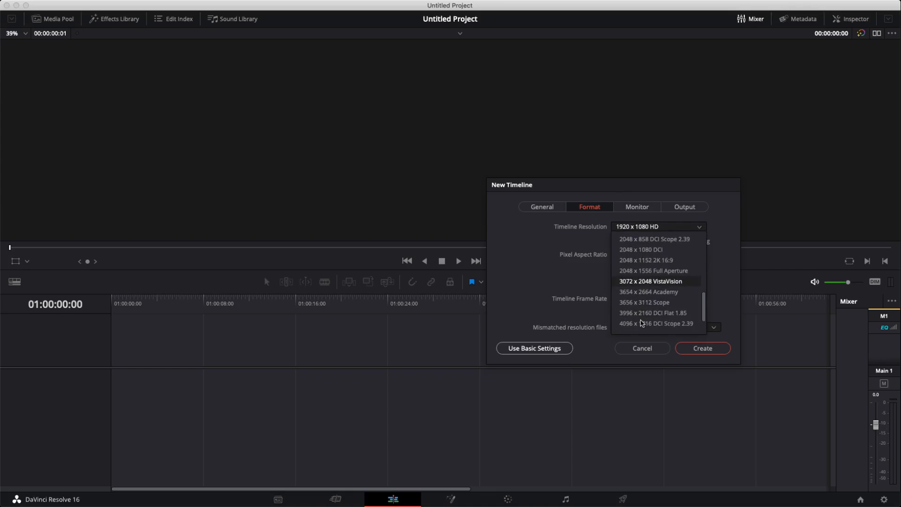
pyautogui.scroll(-1, 642, 325)
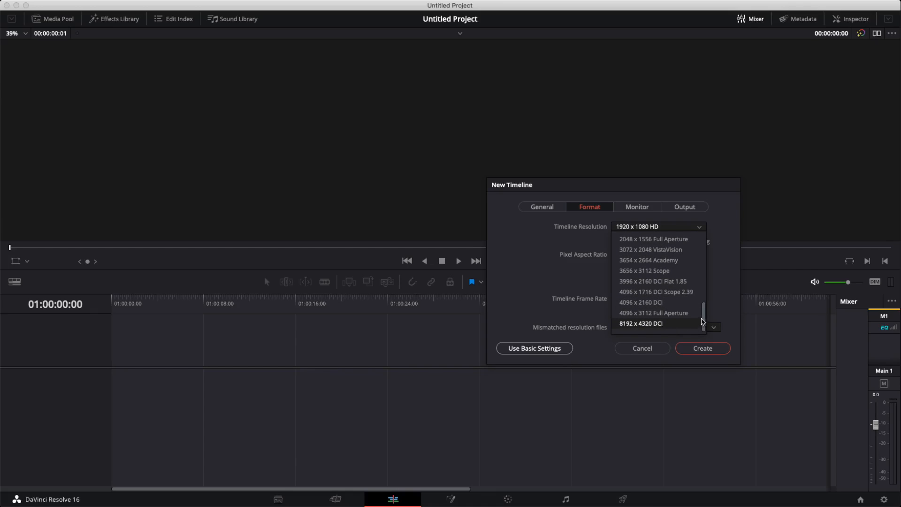
pyautogui.moveTo(704, 318); pyautogui.dragTo(702, 226)
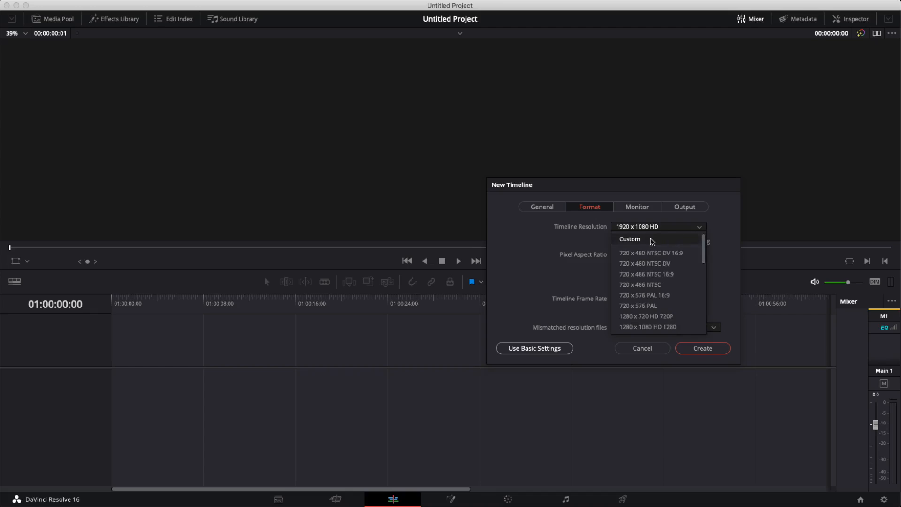
pyautogui.click(636, 240)
# - Set the custom resolution to 1080 x 1920 at 30 frames per second and create the IG-Story timeline
pyautogui.click(636, 241)
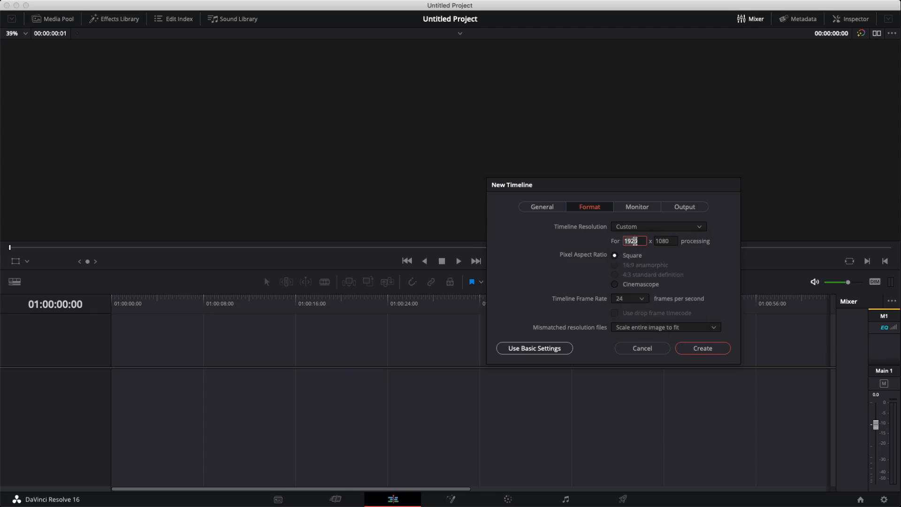
pyautogui.write('1080')
pyautogui.click(670, 239)
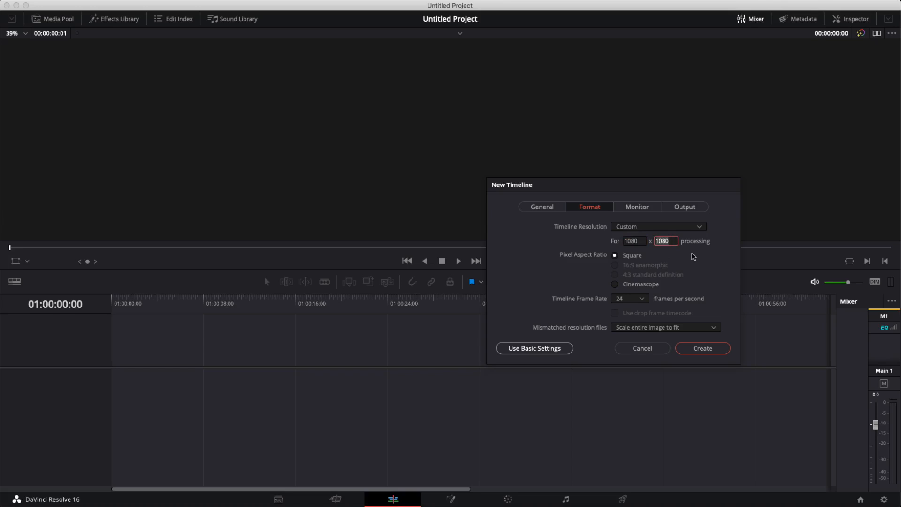
pyautogui.write('1920')
pyautogui.click(641, 299)
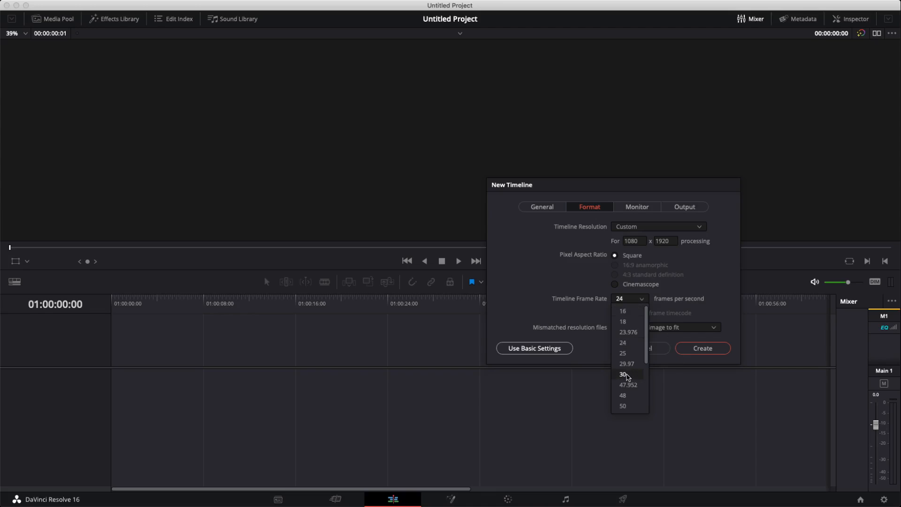
pyautogui.click(627, 375)
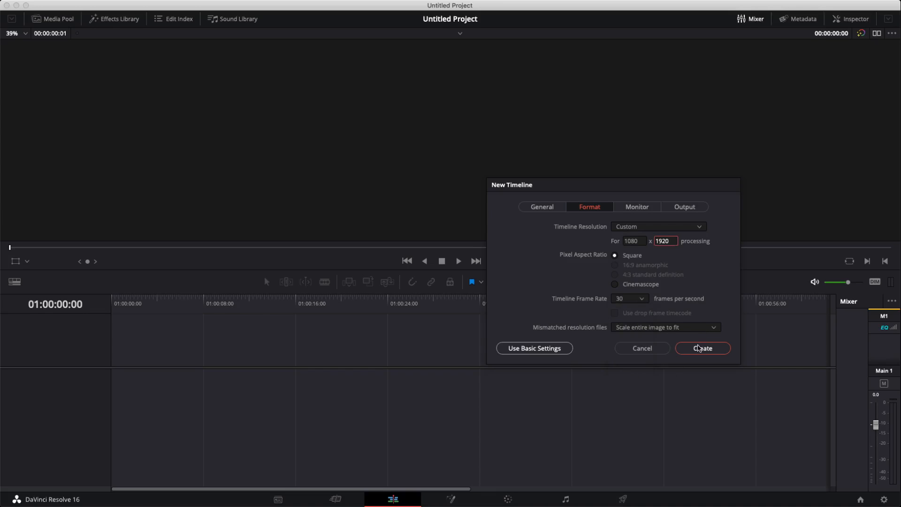
pyautogui.click(699, 350)
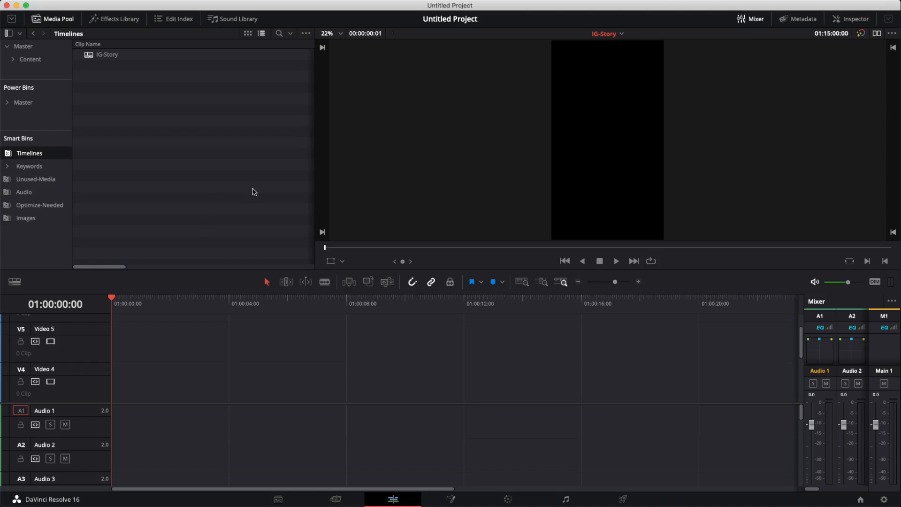
# - Start another new timeline and name it IG-Portrait
pyautogui.press('super+shift+n')
pyautogui.press('super+z')
pyautogui.press('super+n')
pyautogui.write('IG-Portrait')
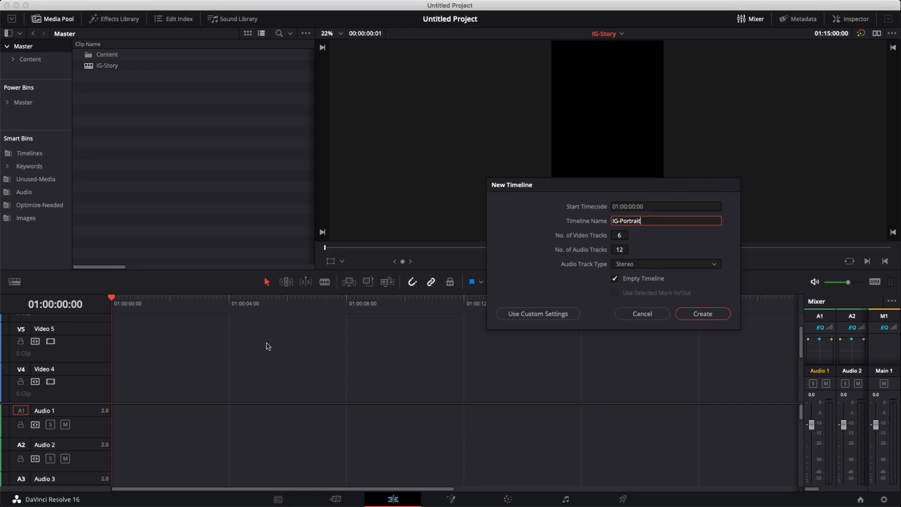
# - Give the IG-Portrait timeline custom settings with a processing resolution of 1080 x 1350
pyautogui.click(538, 314)
pyautogui.click(590, 206)
pyautogui.click(635, 241)
pyautogui.write('1080')
pyautogui.press('Tab')
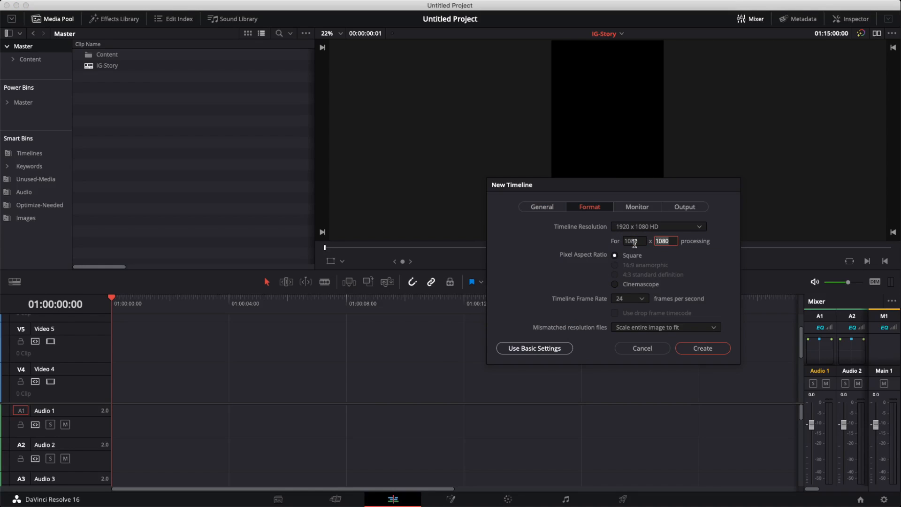
pyautogui.write('1350')
# - Set IG-Portrait to 30 frames per second with mismatched files scaled entirely to fit, and create the timeline
pyautogui.click(630, 299)
pyautogui.click(626, 361)
pyautogui.click(702, 329)
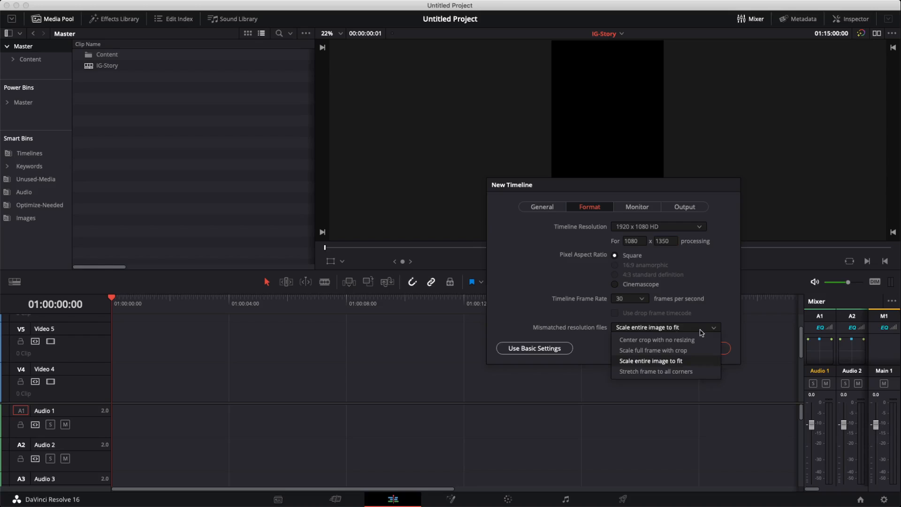
pyautogui.click(703, 361)
pyautogui.click(704, 348)
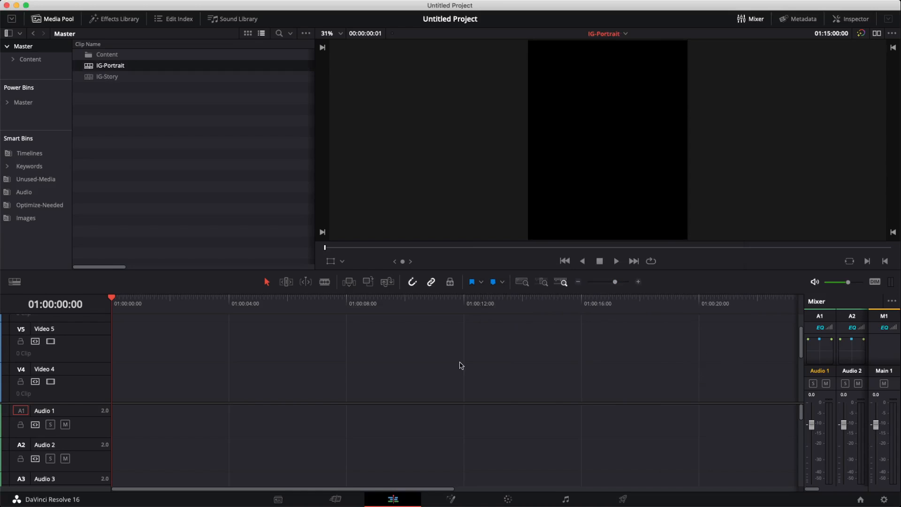
# - Create a timeline named IG-Square with a custom resolution of 1080 x 1080
pyautogui.press('super+n')
pyautogui.write('IG-Square')
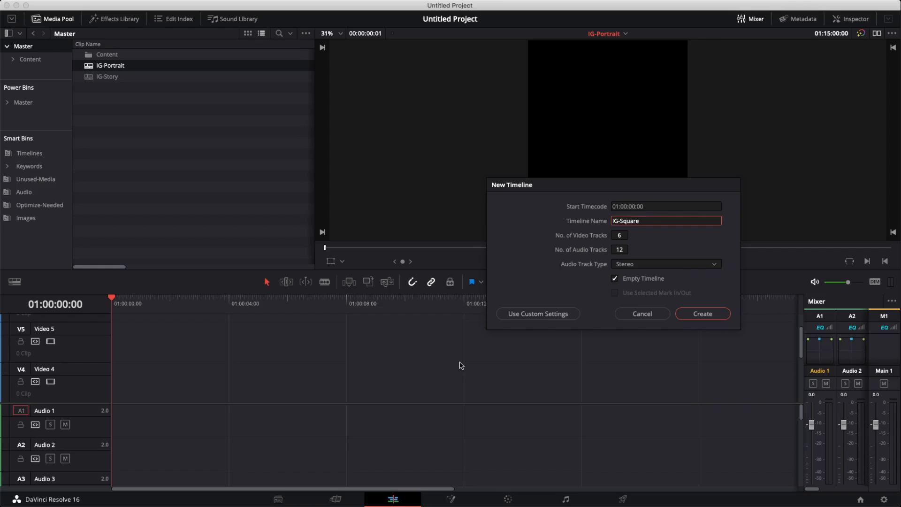
pyautogui.click(539, 314)
pyautogui.click(590, 207)
pyautogui.click(633, 241)
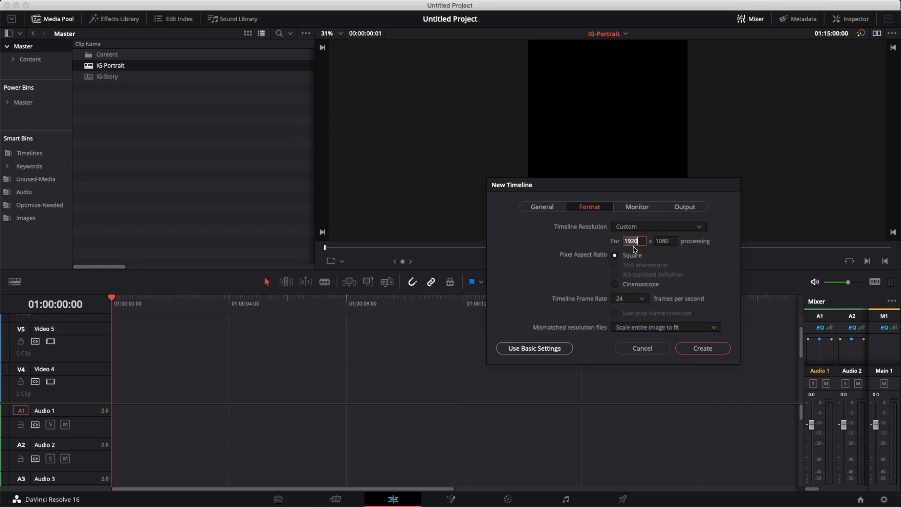
pyautogui.click(703, 348)
# - Review the format, monitor and output settings of the IG-Portrait timeline without changing them
pyautogui.rightClick(112, 67)
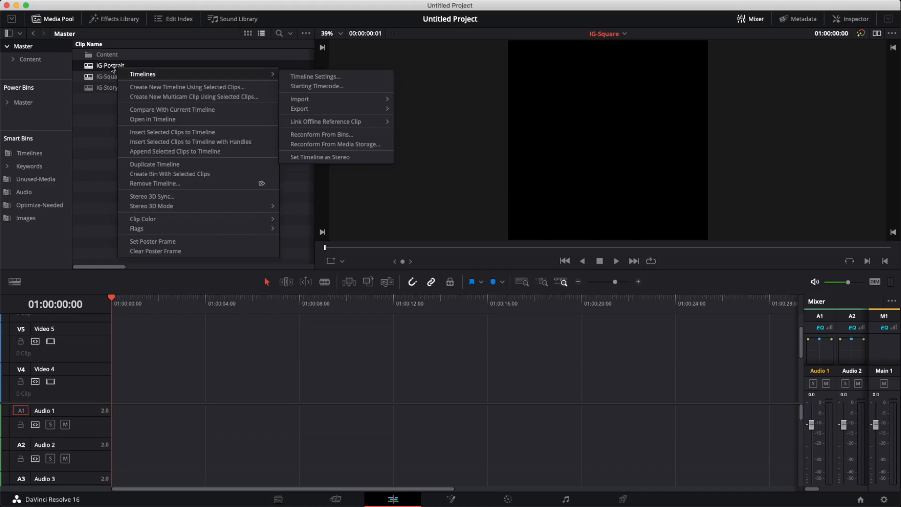
pyautogui.click(315, 76)
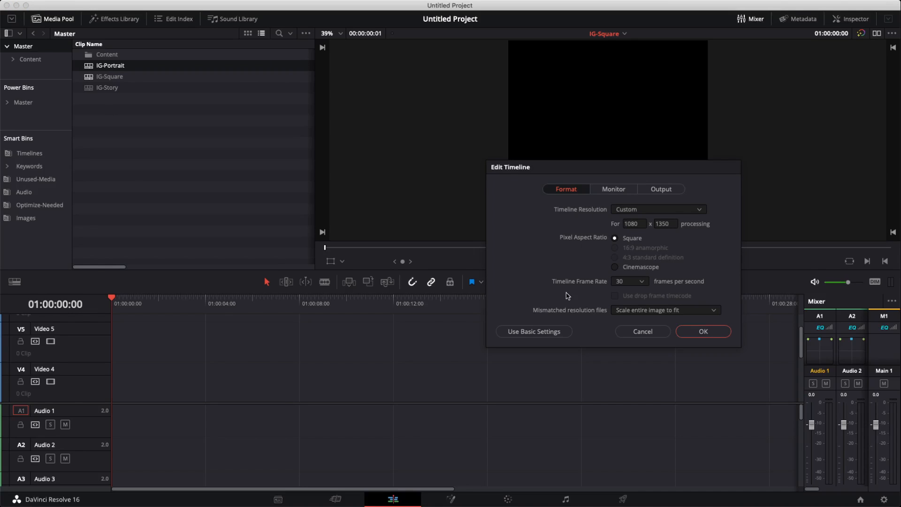
pyautogui.click(613, 188)
pyautogui.click(661, 188)
pyautogui.click(566, 188)
pyautogui.click(626, 332)
pyautogui.rightClick(119, 66)
pyautogui.click(249, 109)
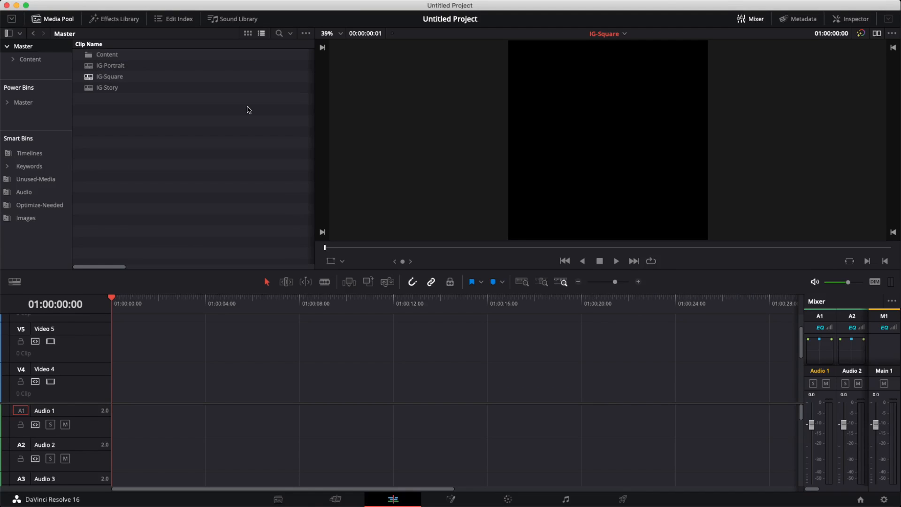
# - Create a timeline named FHD with custom settings at 30 frames per second
pyautogui.press('super+n')
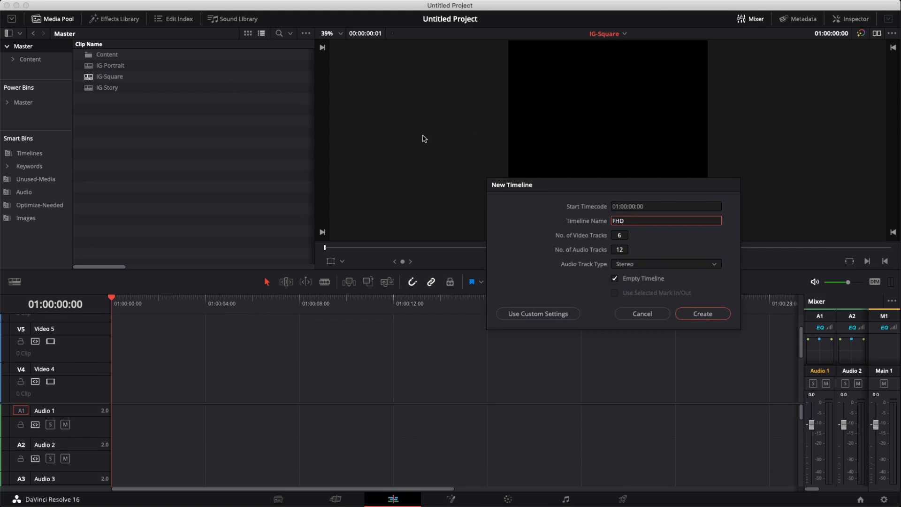
pyautogui.click(540, 314)
pyautogui.click(629, 298)
pyautogui.click(626, 364)
pyautogui.click(702, 348)
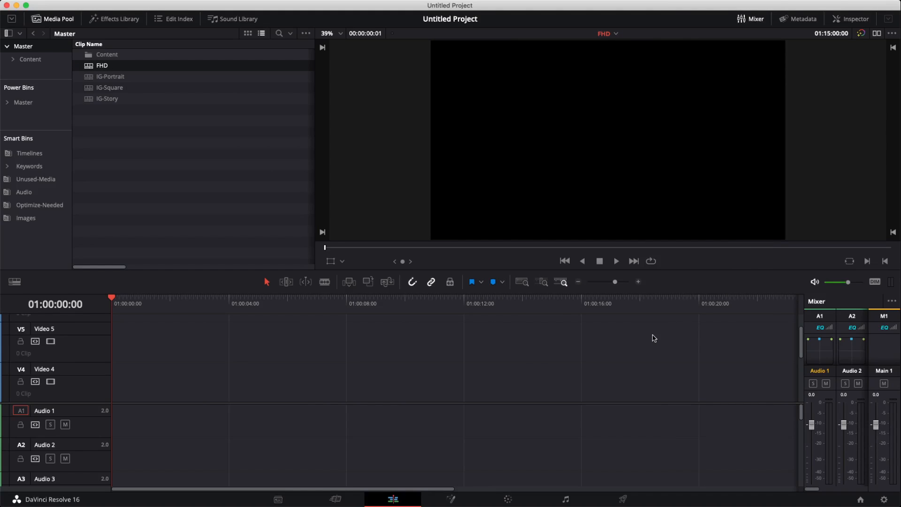
# - Create a timeline named 4K with custom settings and the 3840 x 2160 Ultra HD resolution
pyautogui.press('super+n')
pyautogui.write('4K')
pyautogui.click(543, 314)
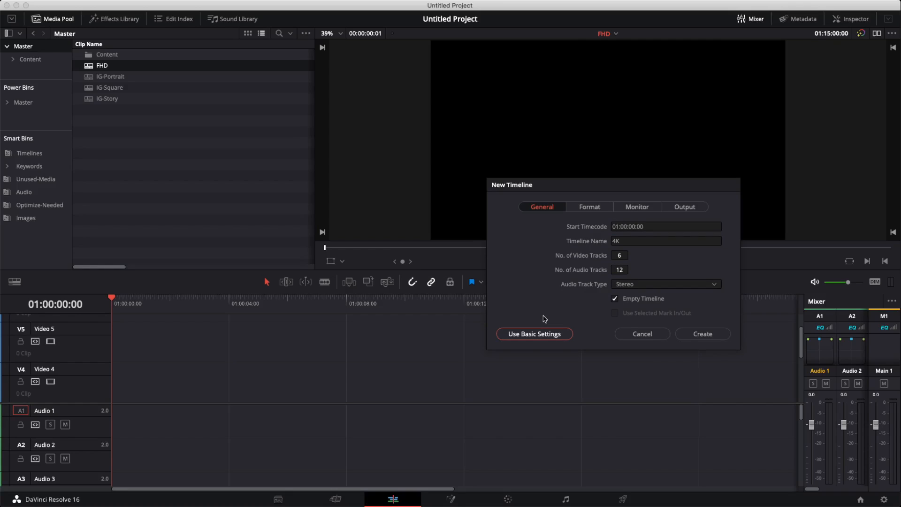
pyautogui.click(590, 207)
pyautogui.click(680, 226)
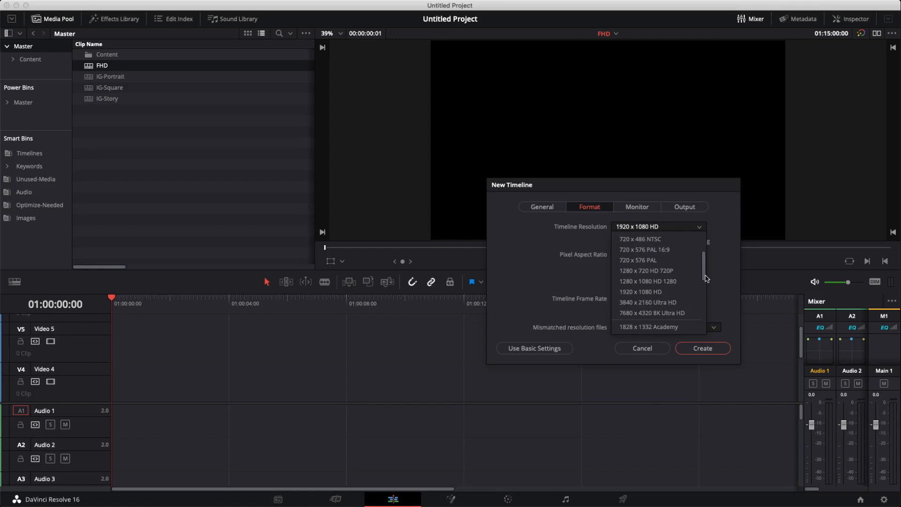
pyautogui.click(667, 302)
pyautogui.click(703, 347)
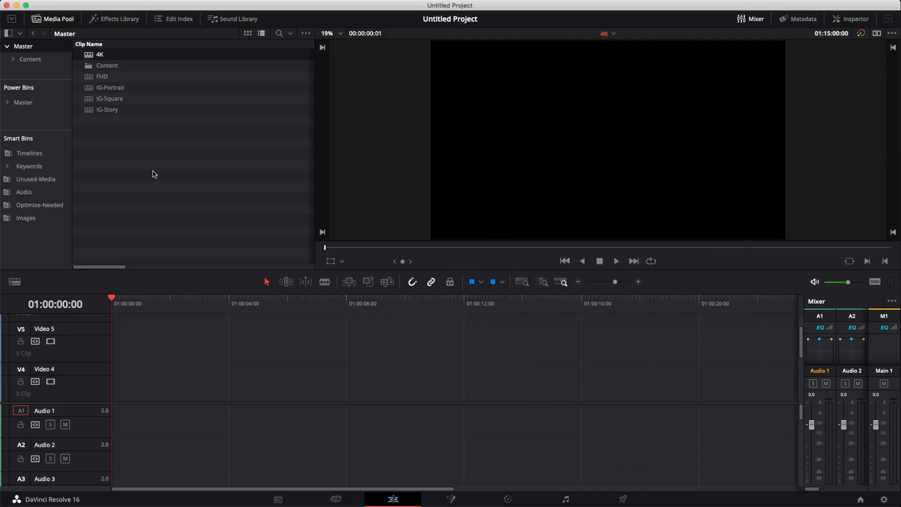
# - Start a new timeline named Hero and give it a custom resolution of 2560 x 1080
pyautogui.press('super+n')
pyautogui.write('Hero')
pyautogui.click(538, 313)
pyautogui.click(589, 207)
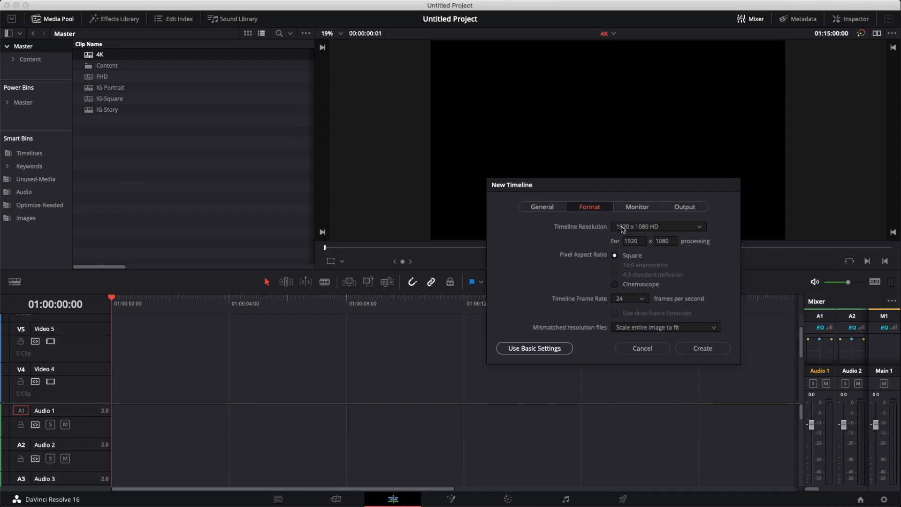
pyautogui.click(694, 227)
pyautogui.scroll(3, 705, 275)
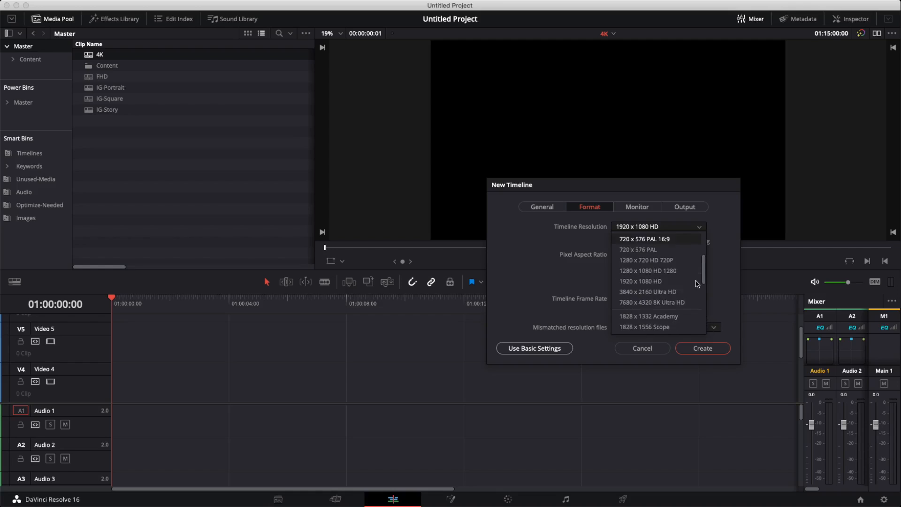
pyautogui.click(630, 239)
pyautogui.doubleClick(631, 241)
pyautogui.write('2560')
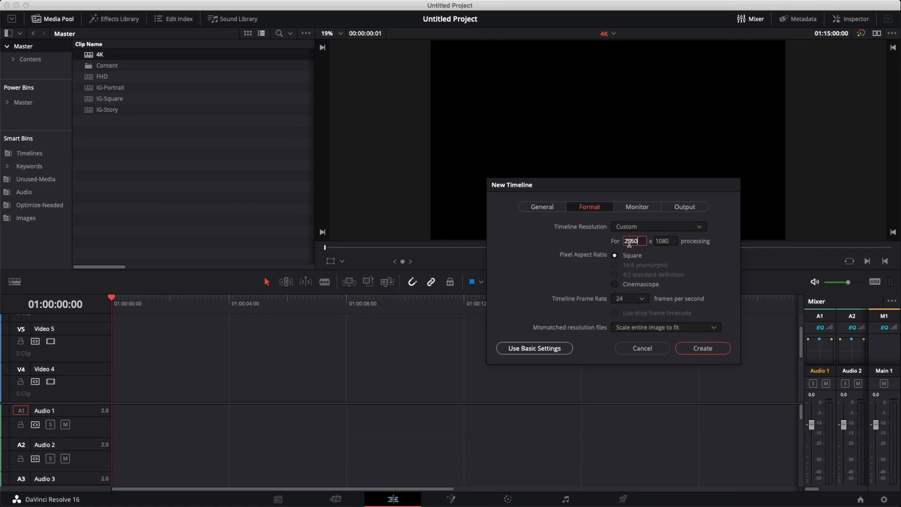
# - Re-enter Hero as the timeline name in the general settings and create the timeline
pyautogui.click(542, 207)
pyautogui.tripleClick(656, 240)
pyautogui.write('Hero')
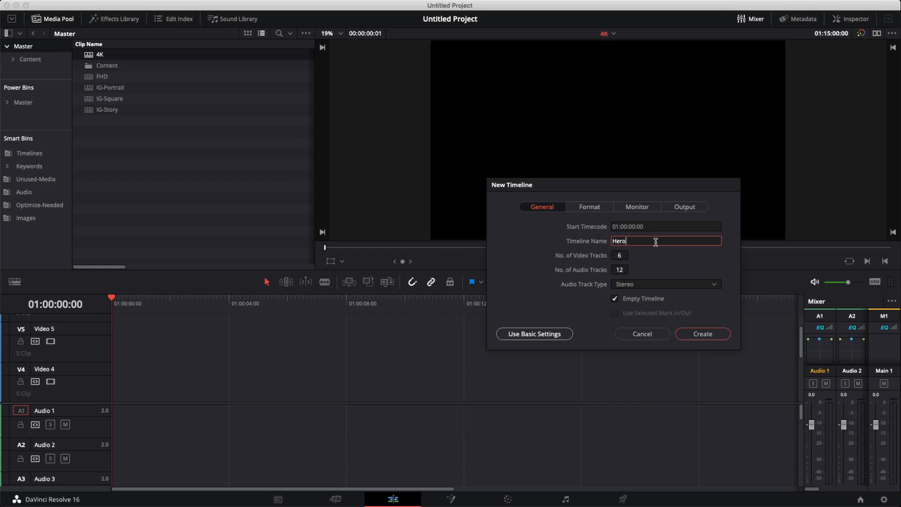
pyautogui.click(703, 334)
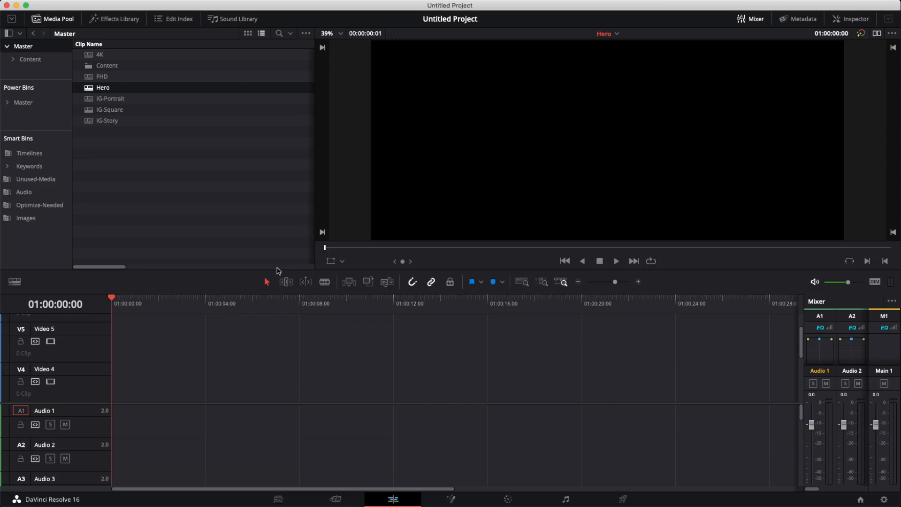
# - Open the 4K timeline and rename its Video 1 track to Ok
pyautogui.scroll(-4, 60, 380)
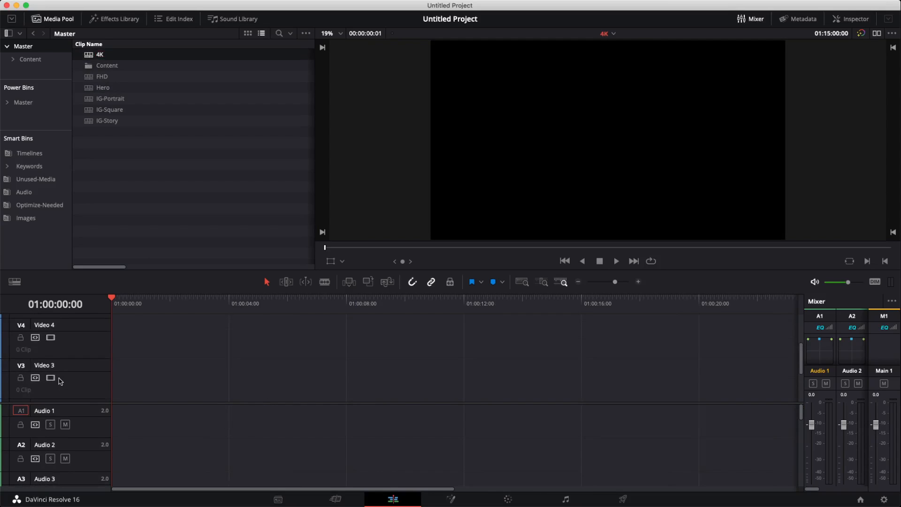
pyautogui.scroll(-2, 60, 380)
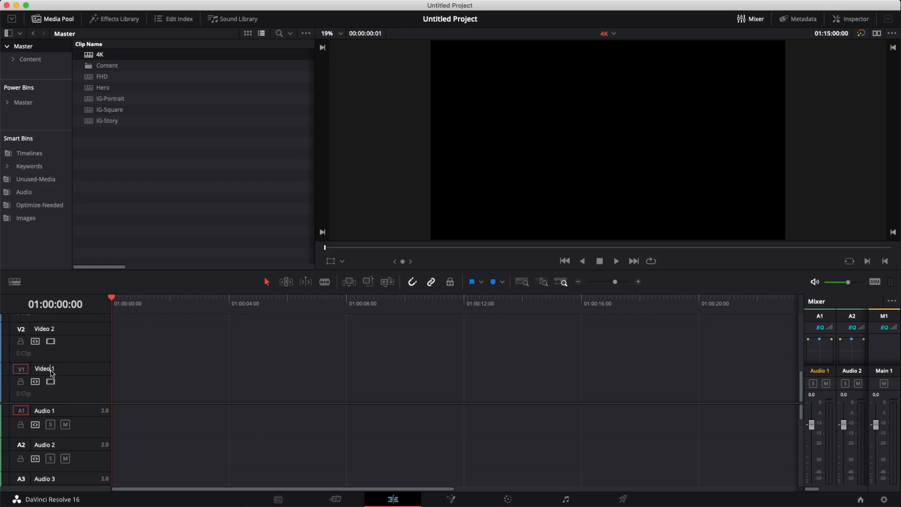
pyautogui.doubleClick(52, 371)
pyautogui.write('Good')
pyautogui.doubleClick(52, 328)
pyautogui.doubleClick(44, 372)
pyautogui.doubleClick(45, 371)
pyautogui.write('Ok')
# - Rename the Video 2 track of the 4K timeline to Good
pyautogui.click(36, 327)
pyautogui.doubleClick(46, 329)
pyautogui.write('Go')
# - Rename the Video 3 track of the 4K timeline to Gold
pyautogui.scroll(2, 38, 332)
pyautogui.doubleClick(39, 321)
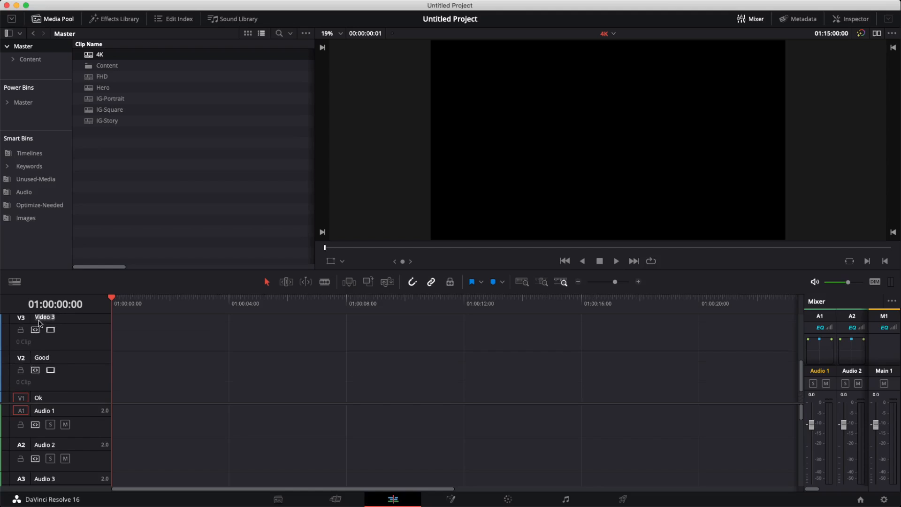
pyautogui.write('Gold')
pyautogui.press('Return')
# - Rename the Video 4 track of the 4K timeline to Adj
pyautogui.scroll(2, 77, 359)
pyautogui.scroll(1, 74, 353)
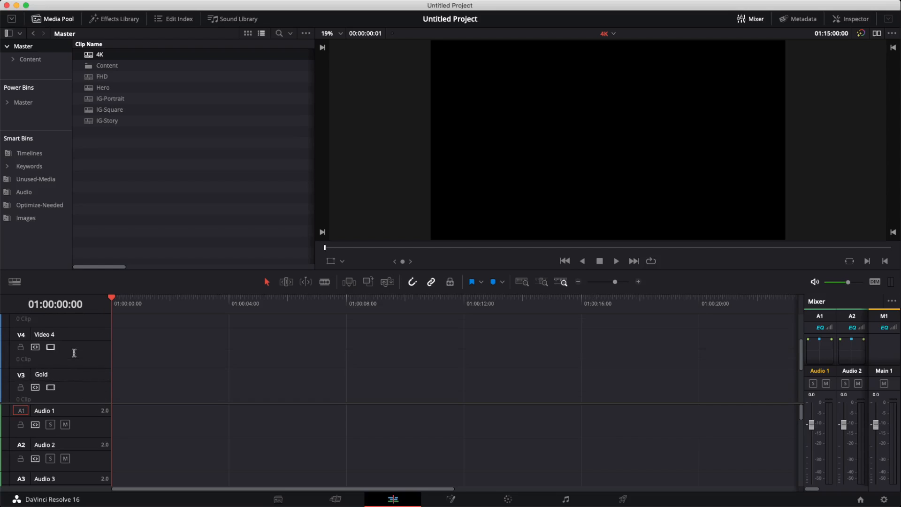
pyautogui.doubleClick(42, 332)
pyautogui.write('Adj')
pyautogui.press('Return')
# - Rename the Video 5 track to Mo Graph and the Video 6 track to Ovr
pyautogui.scroll(3, 54, 357)
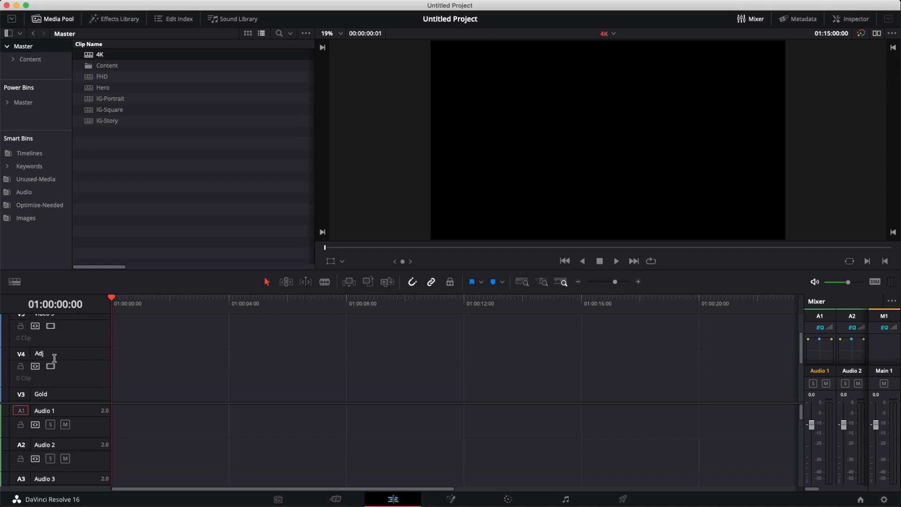
pyautogui.scroll(1, 54, 358)
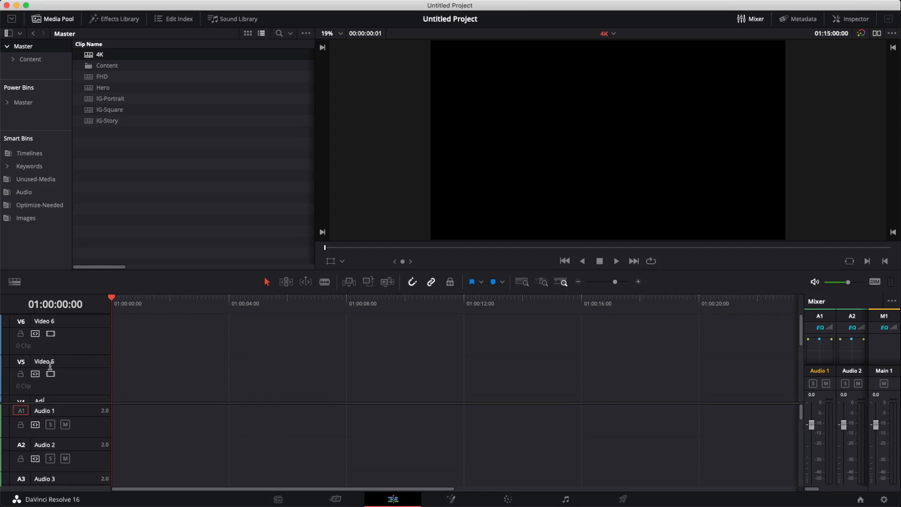
pyautogui.doubleClick(50, 361)
pyautogui.write('Mo Graph')
pyautogui.doubleClick(37, 321)
pyautogui.write('Ovr')
# - Rename the Audio 1 track to DX-Ok and the Audio 2 track to DX-Good
pyautogui.scroll(-8, 62, 349)
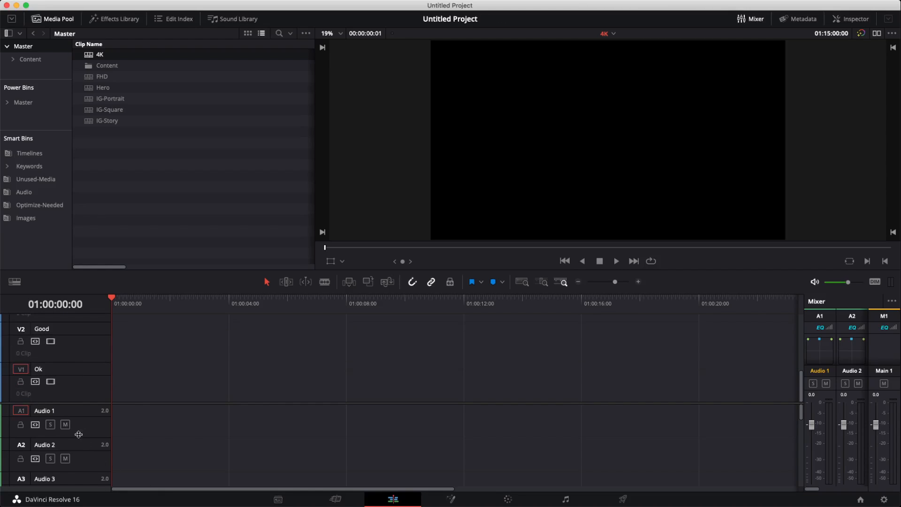
pyautogui.doubleClick(42, 411)
pyautogui.write('ok')
pyautogui.doubleClick(44, 444)
pyautogui.write('Dx')
pyautogui.write('-S')
pyautogui.write('ood')
pyautogui.press('Return')
pyautogui.press('BackSpace')
pyautogui.write('X')
# - Rename the Audio 3 track to DX-Gold and the Audio 4 track to VO
pyautogui.doubleClick(44, 483)
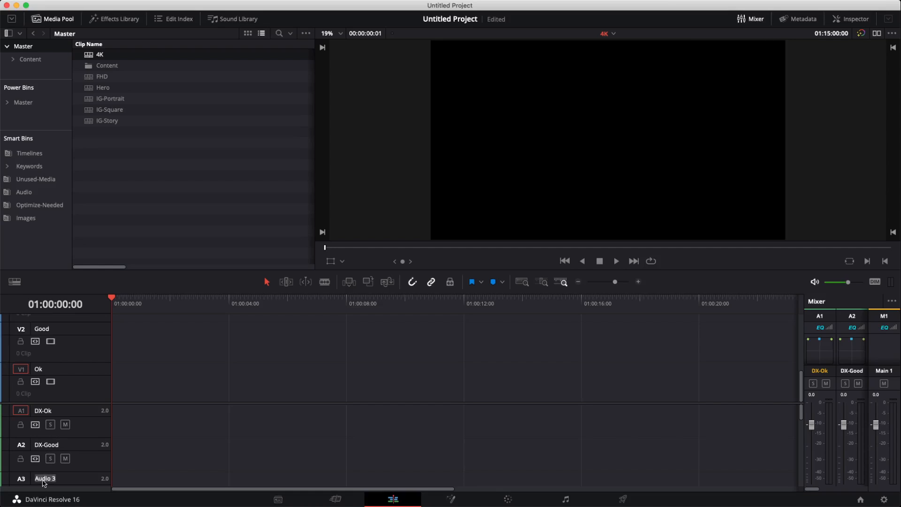
pyautogui.write('DX-Gold')
pyautogui.scroll(-2, 62, 444)
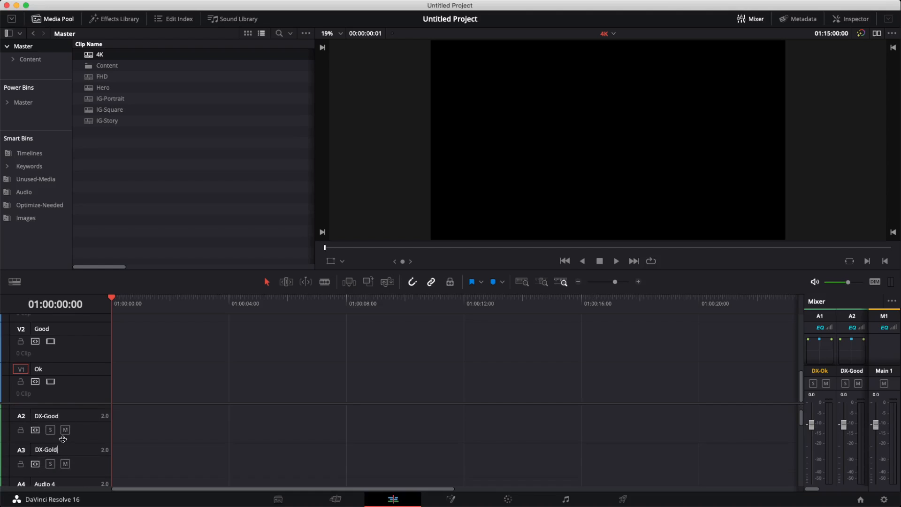
pyautogui.scroll(-1, 63, 442)
pyautogui.click(46, 455)
pyautogui.write('VO')
# - Rename the Audio 5 track to Atmo and the Audio 6 track to MX
pyautogui.scroll(-1, 45, 458)
pyautogui.click(45, 462)
pyautogui.write('Atmo')
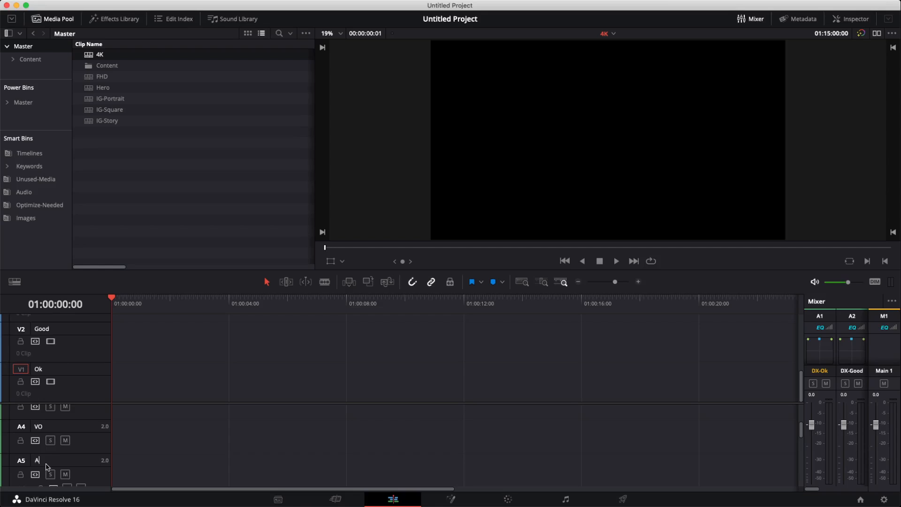
pyautogui.scroll(-1, 46, 464)
pyautogui.click(49, 456)
pyautogui.write('MX')
# - Rename the Audio 7 track to SFX-1 and the Audio 8 track to SFX-2
pyautogui.scroll(-1, 49, 455)
pyautogui.click(52, 443)
pyautogui.write('SFX-1')
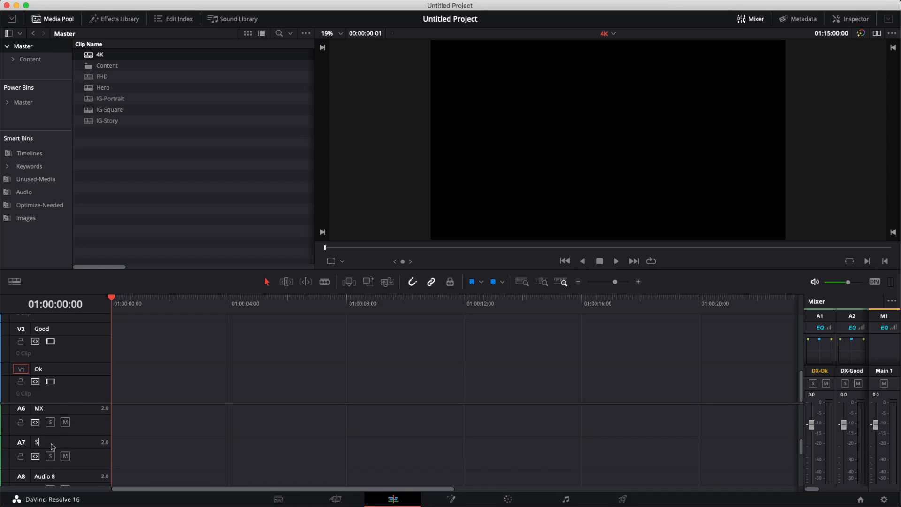
pyautogui.scroll(-1, 52, 446)
pyautogui.click(49, 459)
pyautogui.write('SFX-2')
# - Rename the Audio 9 track to SFX-3 and the Audio 10 track to SFX-4
pyautogui.scroll(-1, 70, 455)
pyautogui.scroll(-1, 78, 454)
pyautogui.click(49, 461)
pyautogui.write('SFX-3')
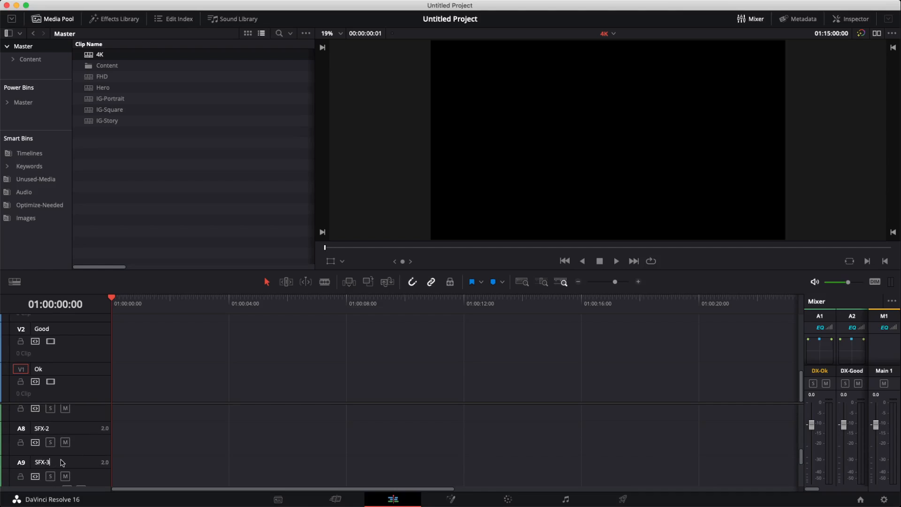
pyautogui.scroll(-2, 51, 458)
pyautogui.click(52, 449)
pyautogui.write('SFX-4')
# - Rename the Audio 11 track to SFX-5 and the Audio 12 track to SFX-6
pyautogui.click(45, 482)
pyautogui.write('SFX-5')
pyautogui.scroll(-2, 50, 441)
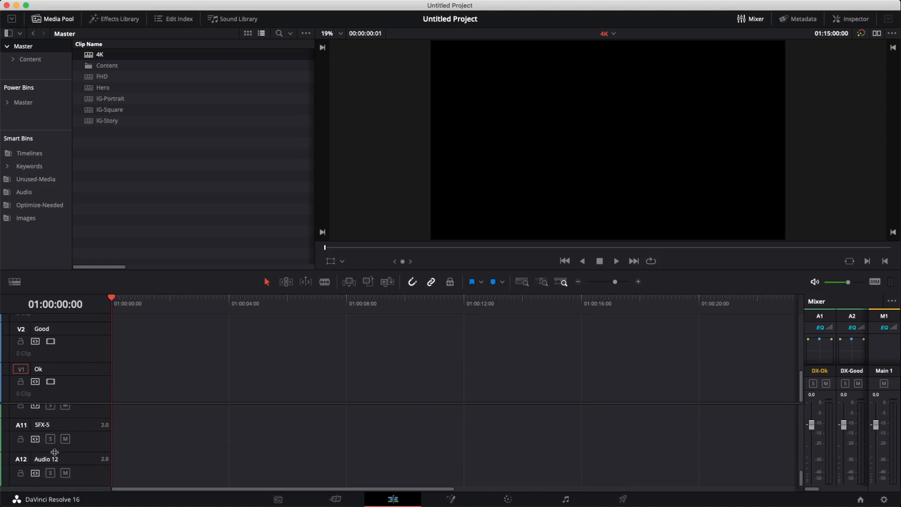
pyautogui.click(55, 459)
pyautogui.write('SFX-6')
pyautogui.click(137, 460)
# - Review the renamed audio tracks in the edit timeline and on the Fairlight page, widening its mixer to inspect the channel strips
pyautogui.scroll(5, 32, 435)
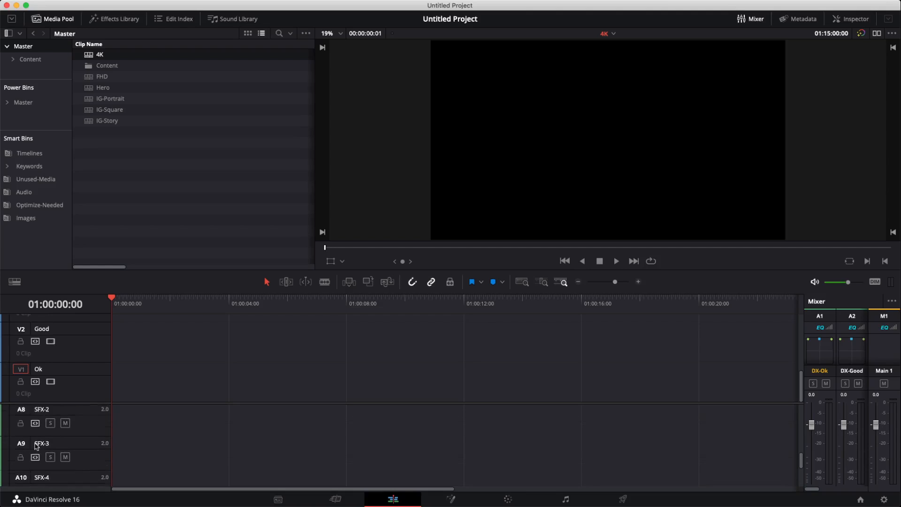
pyautogui.scroll(4, 36, 446)
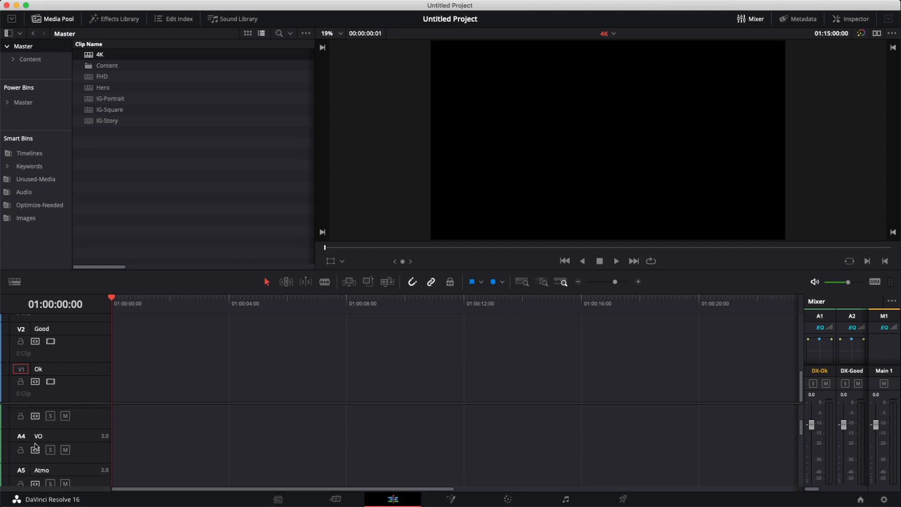
pyautogui.scroll(1, 37, 446)
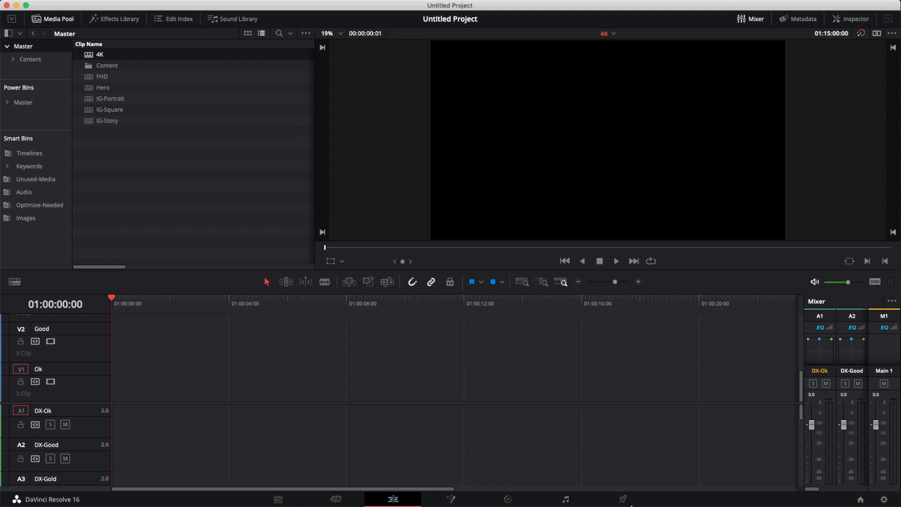
pyautogui.click(566, 500)
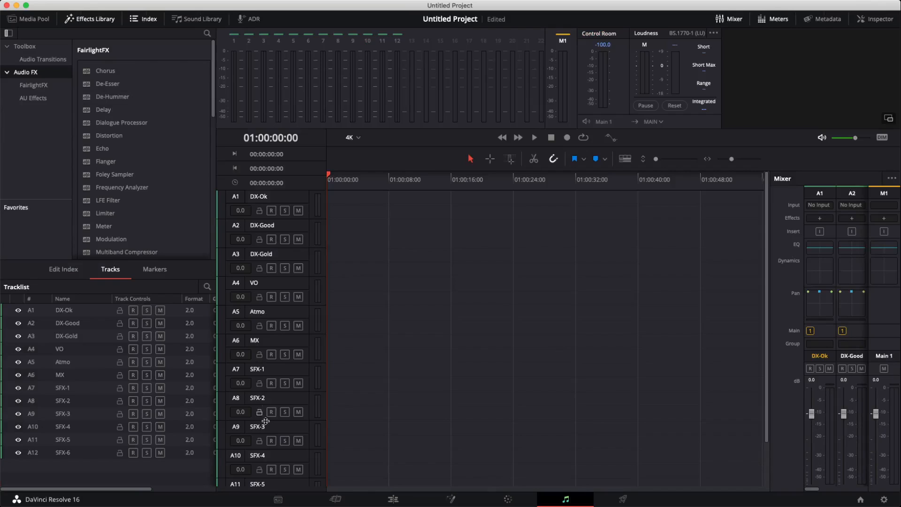
pyautogui.scroll(-2, 269, 433)
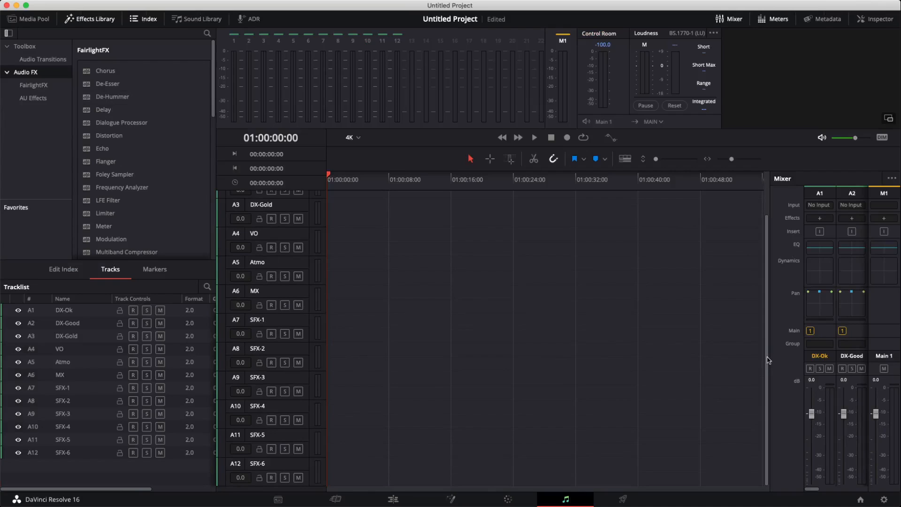
pyautogui.moveTo(770, 357); pyautogui.dragTo(435, 376)
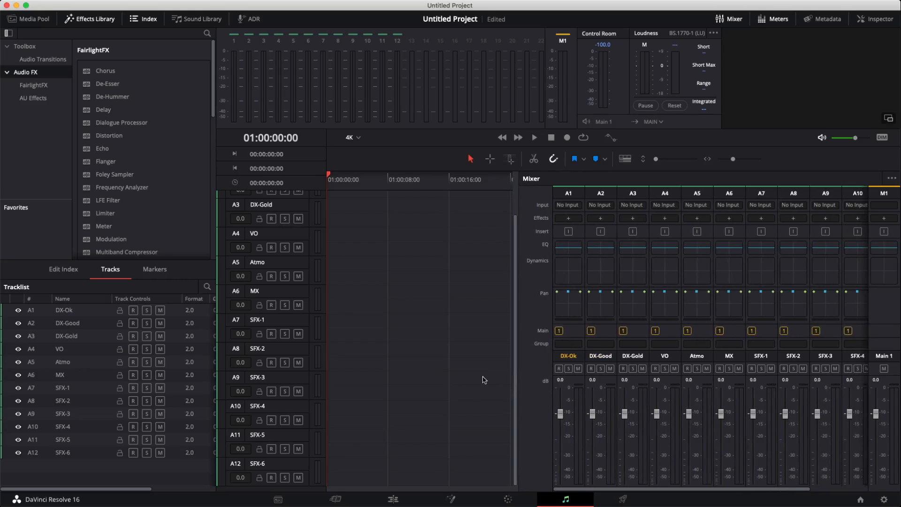
pyautogui.moveTo(654, 488); pyautogui.dragTo(609, 487)
# - Hide the meters and mixer on the Fairlight page, and return to the Edit page after viewing the Cut page
pyautogui.click(763, 19)
pyautogui.click(732, 19)
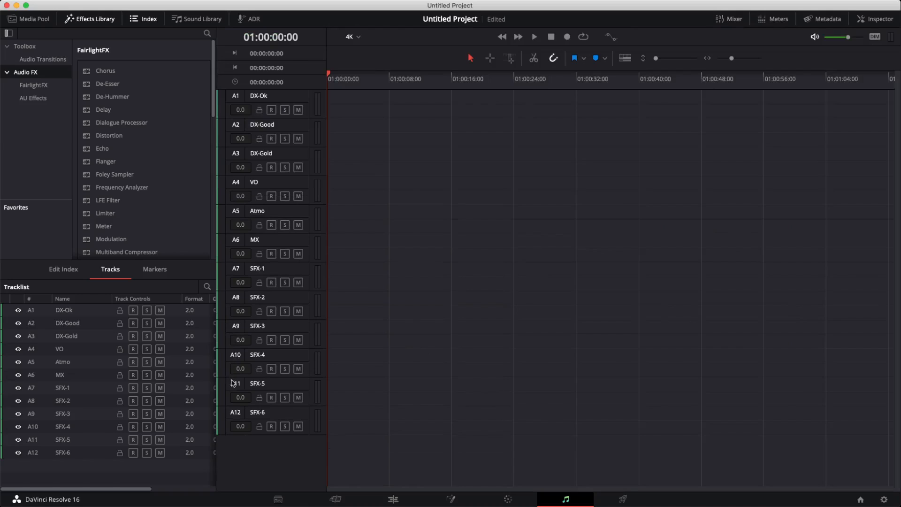
pyautogui.click(335, 501)
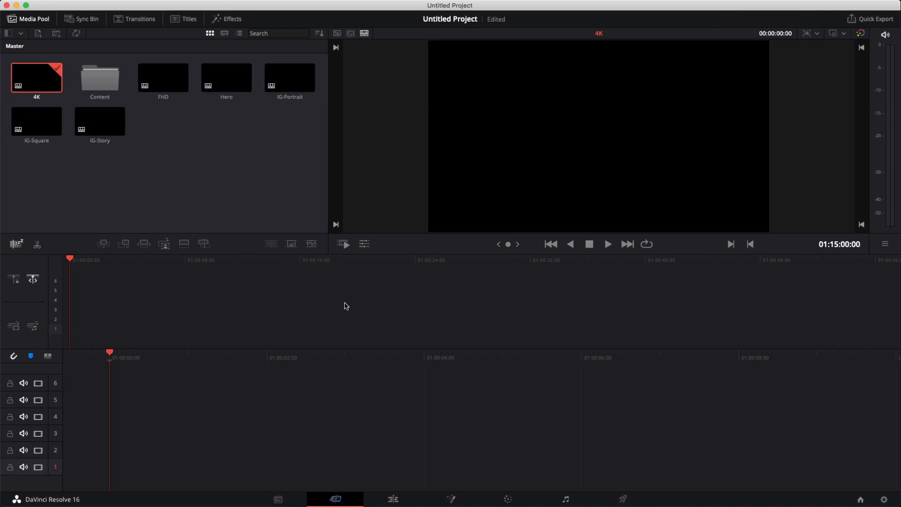
pyautogui.click(393, 500)
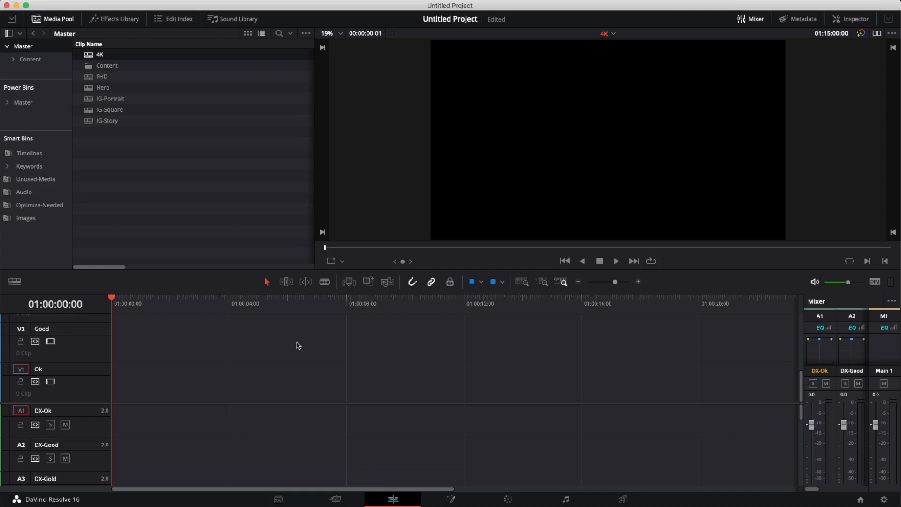